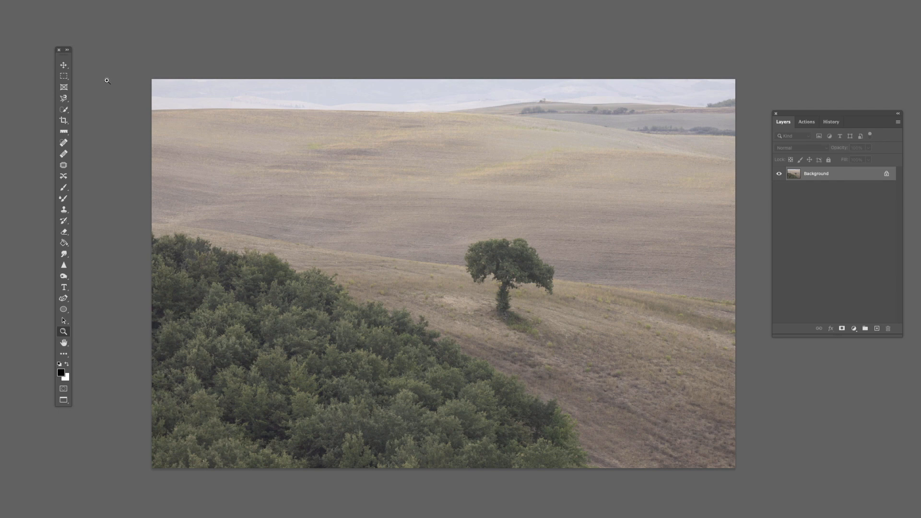
Convert the locked Background into a regular editable layer.
key("super+shift+n")
left_click_drag(78, 190, 693, 9)
left_click(690, 23)
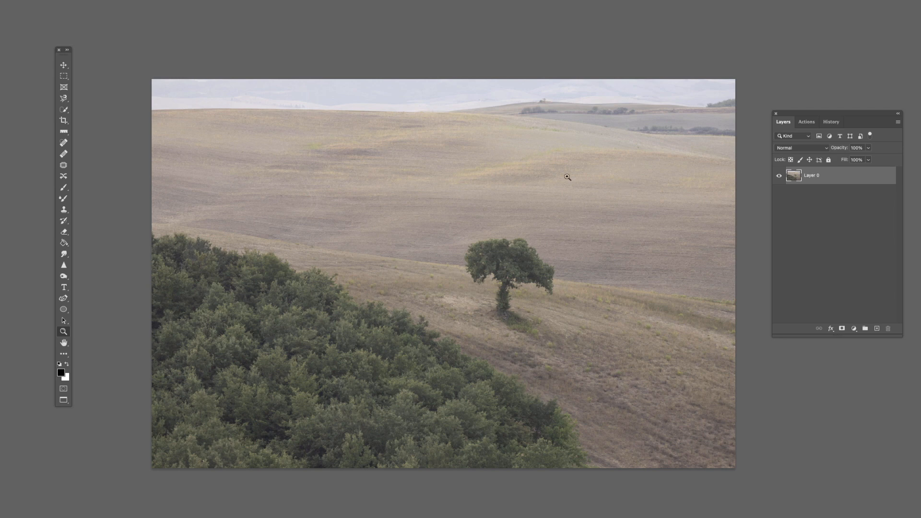
Examine the grass texture of the large field above the tree at close range.
left_click(542, 179)
left_click(543, 179)
left_click(542, 175)
left_click(542, 175)
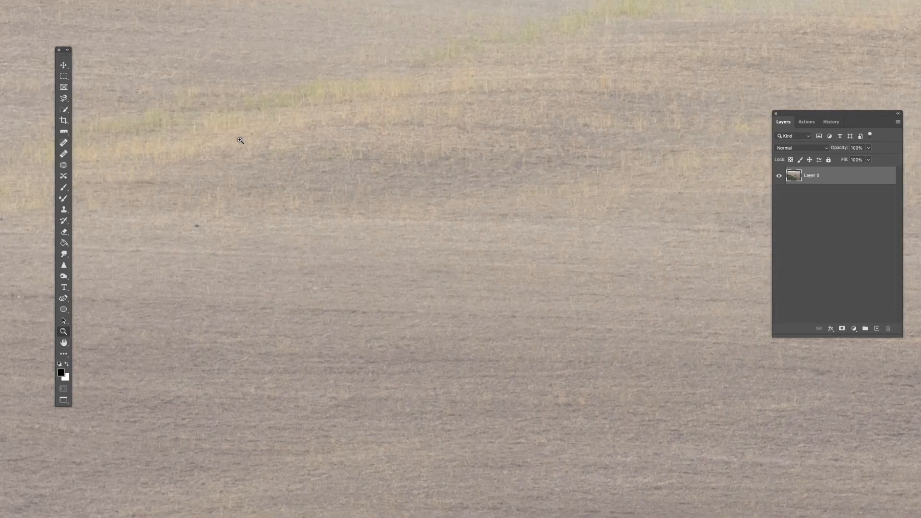
scroll(259, 125, "down", 10)
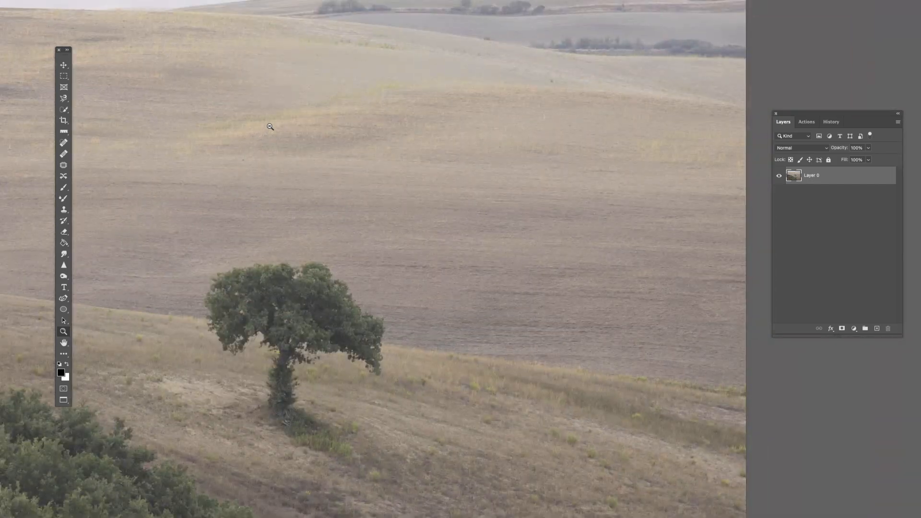
scroll(270, 126, "down", 6)
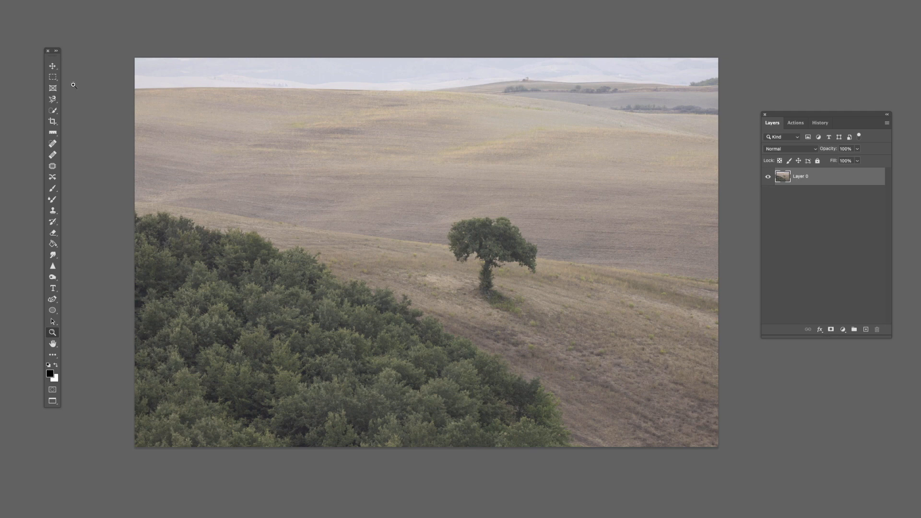
Select a full-width rectangular band of the field above the tree and compress it vertically toward its lower edge with Free Transform.
left_click(53, 77)
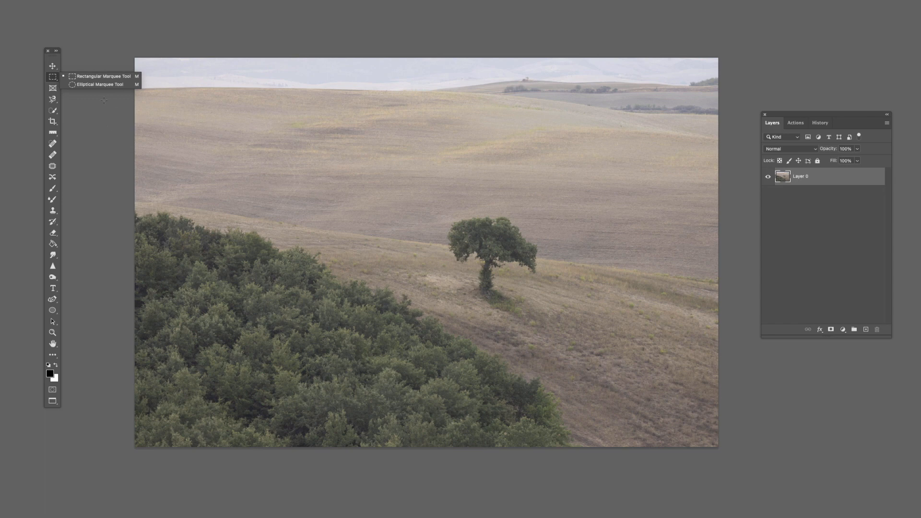
left_click(130, 97)
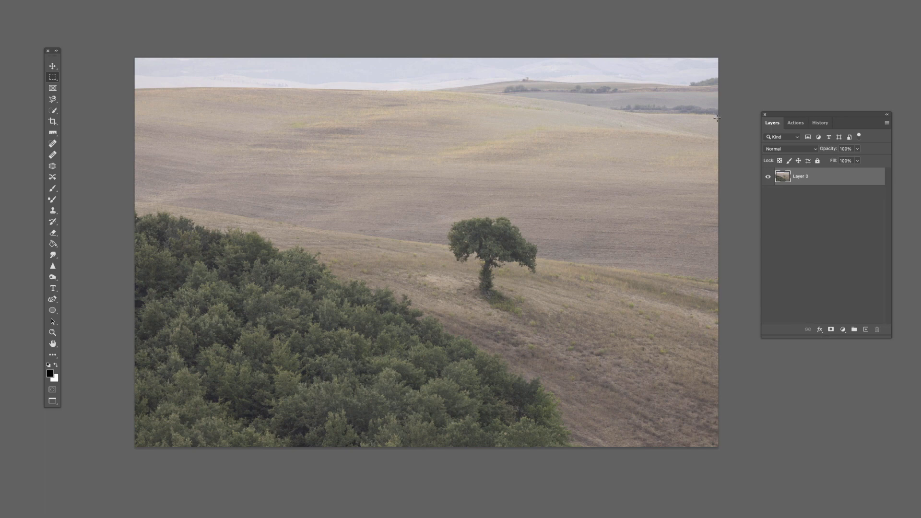
left_click_drag(624, 127, 585, 126)
left_click_drag(496, 132, 130, 209)
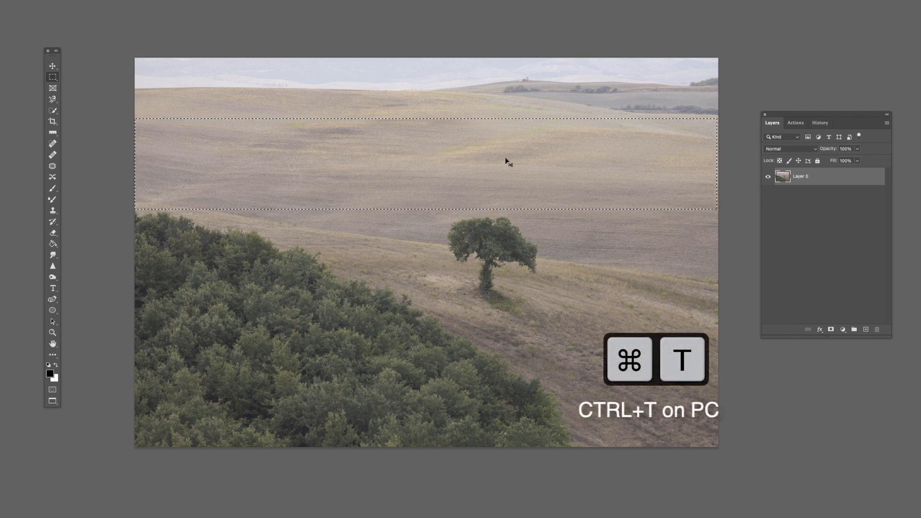
key("super+t")
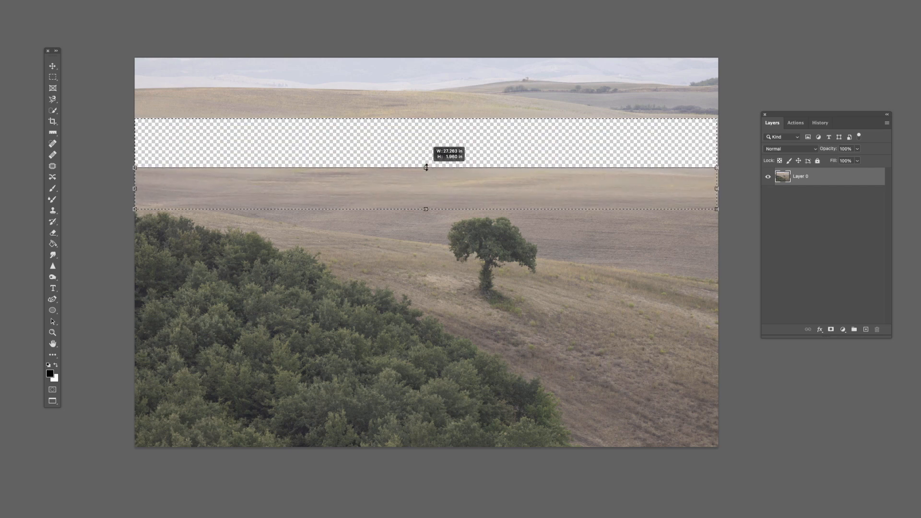
left_click_drag(427, 166, 427, 155)
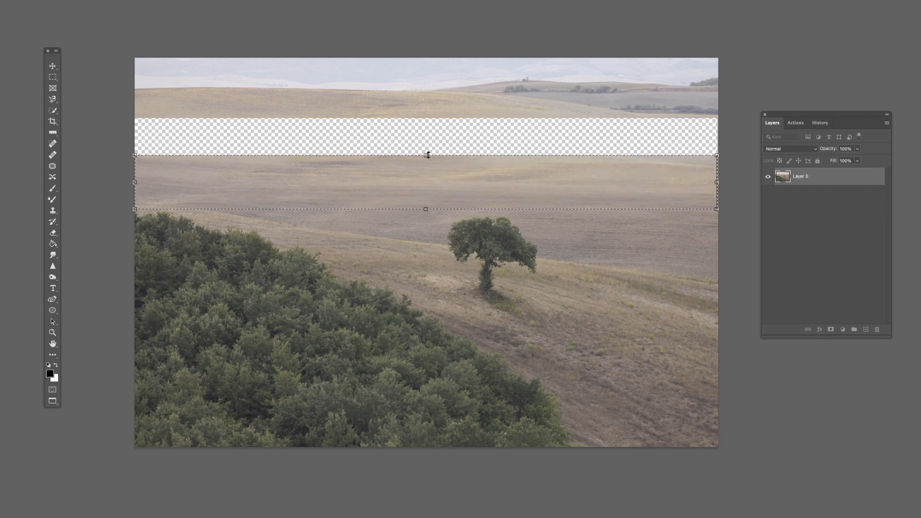
key("Return")
Copy the full-width strip of sky and hills above the transparent gap to a new layer and move it down to cover the gap.
key("m")
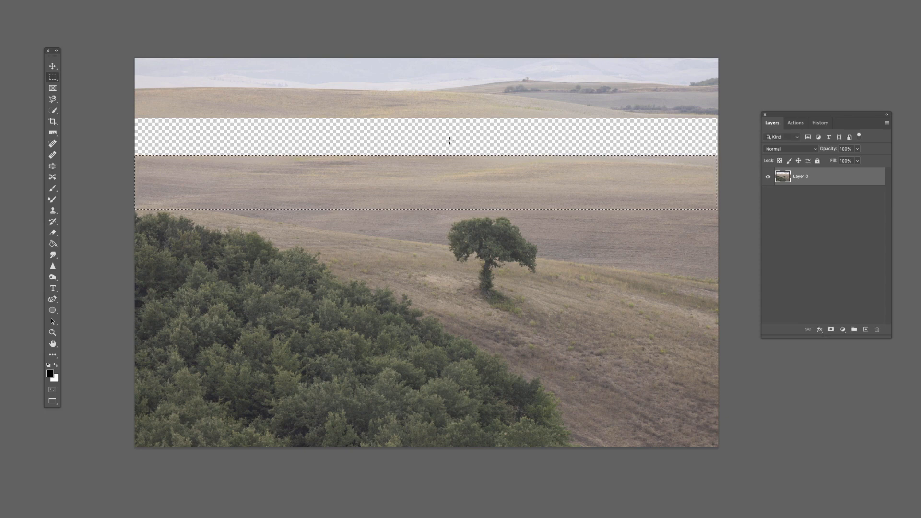
left_click(453, 143)
left_click_drag(125, 54, 749, 120)
key("super+c")
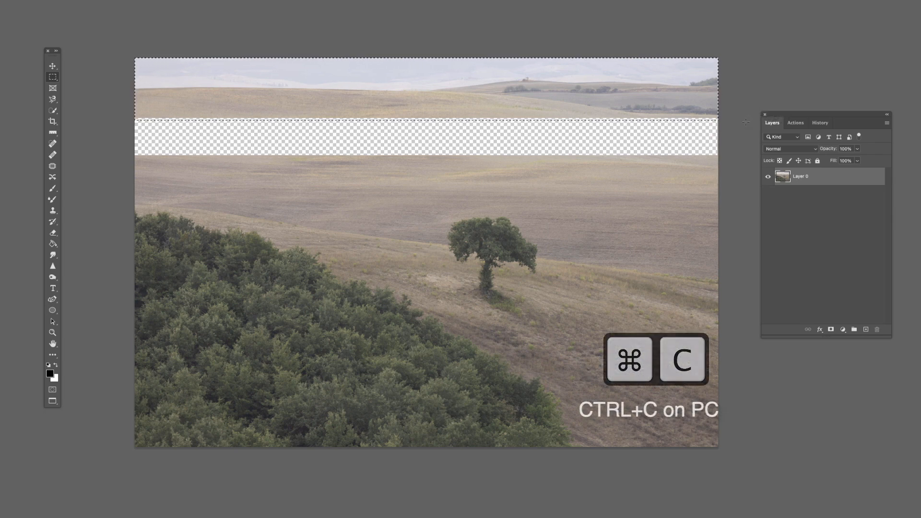
key("super+v")
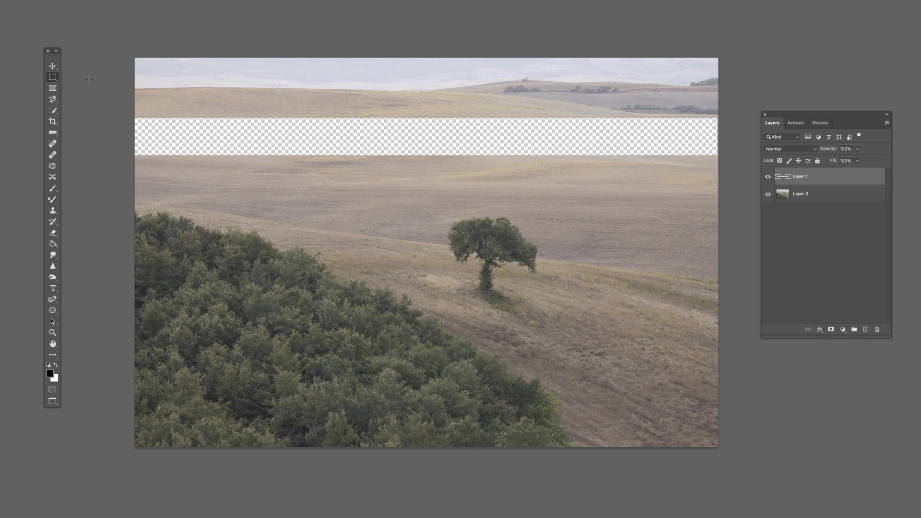
left_click(54, 67)
left_click_drag(292, 95, 289, 133)
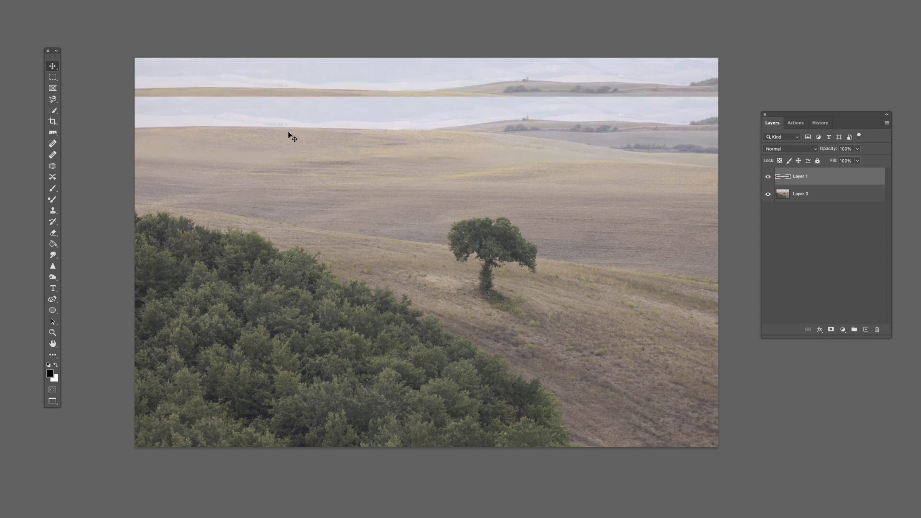
Check the seam between the moved strip and the field by toggling the visibility of Layer 1.
key("z")
left_click_drag(406, 168, 436, 163)
left_click(768, 176)
left_click(768, 176)
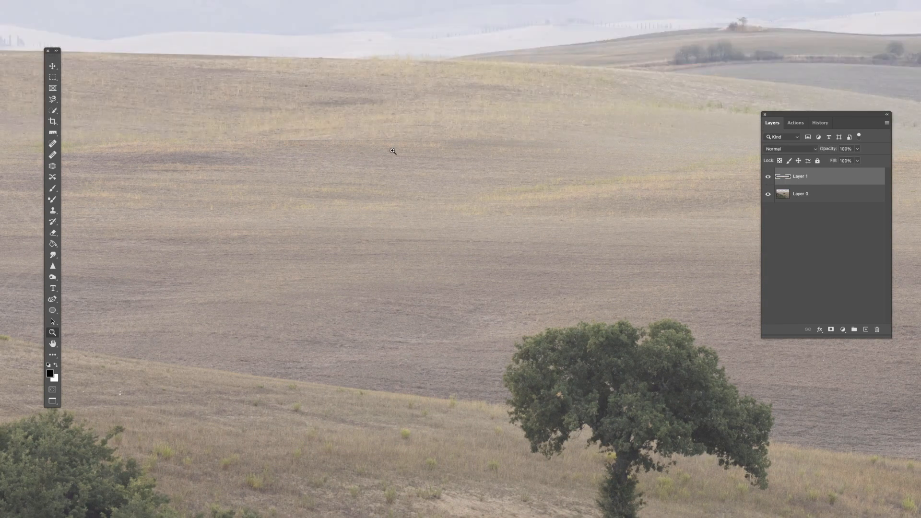
left_click_drag(572, 191, 724, 182)
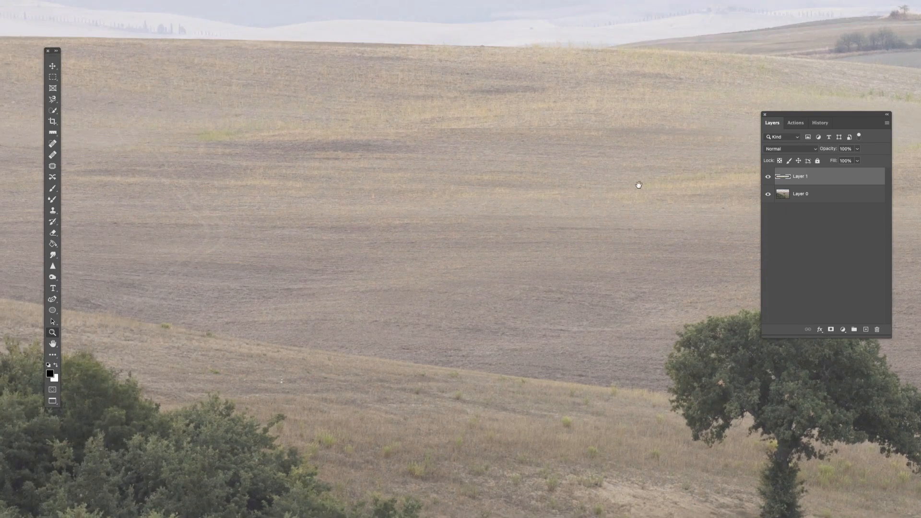
left_click_drag(633, 185, 598, 189)
left_click(769, 177)
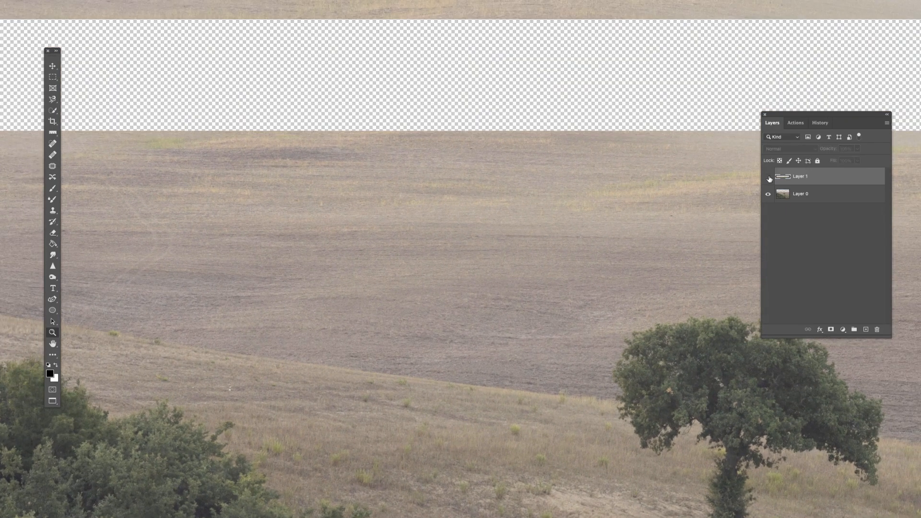
left_click(768, 177)
left_click(768, 177)
left_click(769, 177)
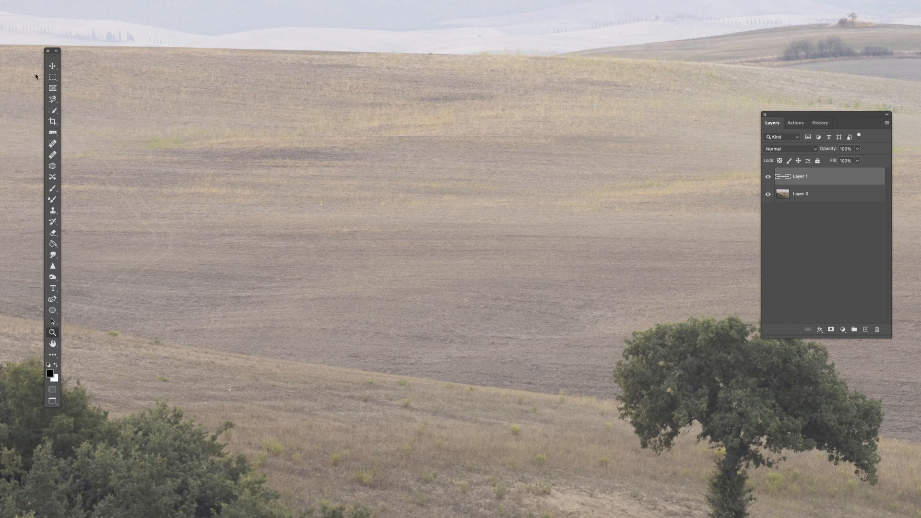
Shift the Layer 1 strip slightly upward to fine-tune how its lower edge blends into the field.
left_click(52, 66)
left_click_drag(278, 95, 276, 91)
key("Up")
key("Up")
key("Up")
key("Up")
key("Up")
key("Up")
key("Up")
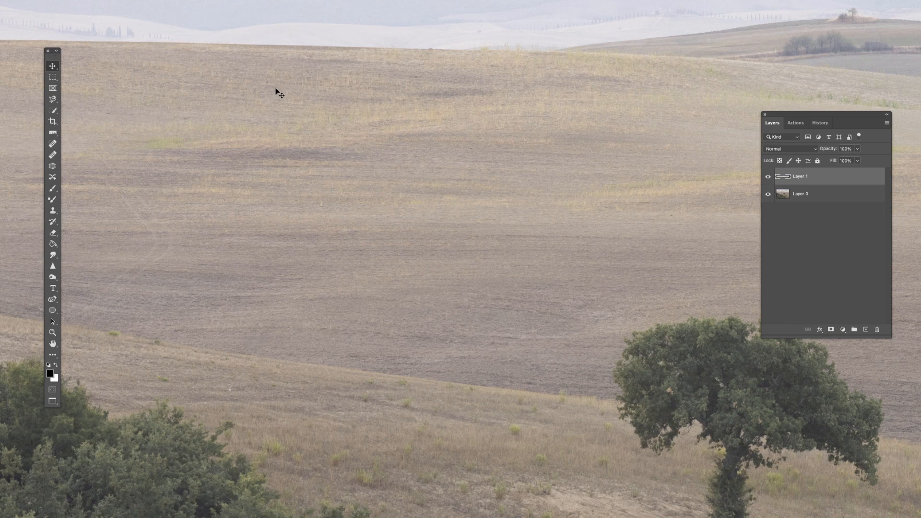
Merge Layer 1 down into Layer 0.
key("z")
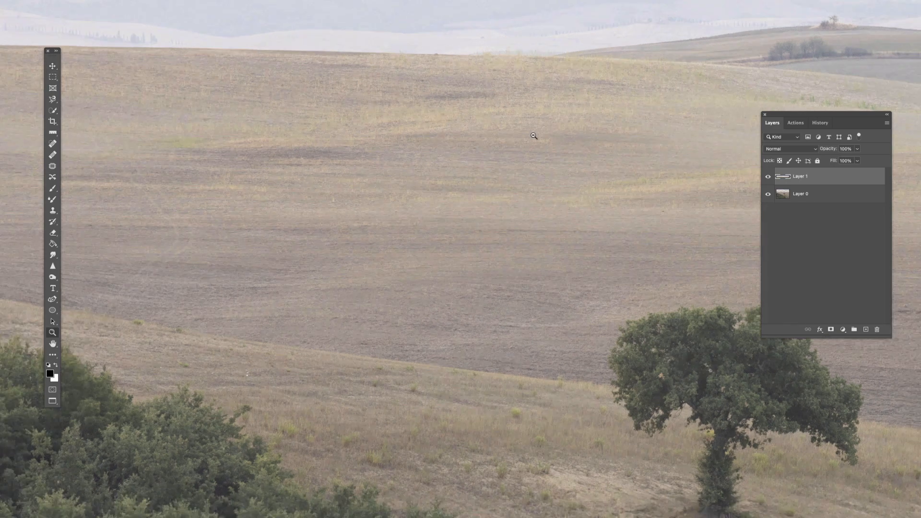
left_click(534, 135, "alt")
left_click_drag(514, 99, 409, 116)
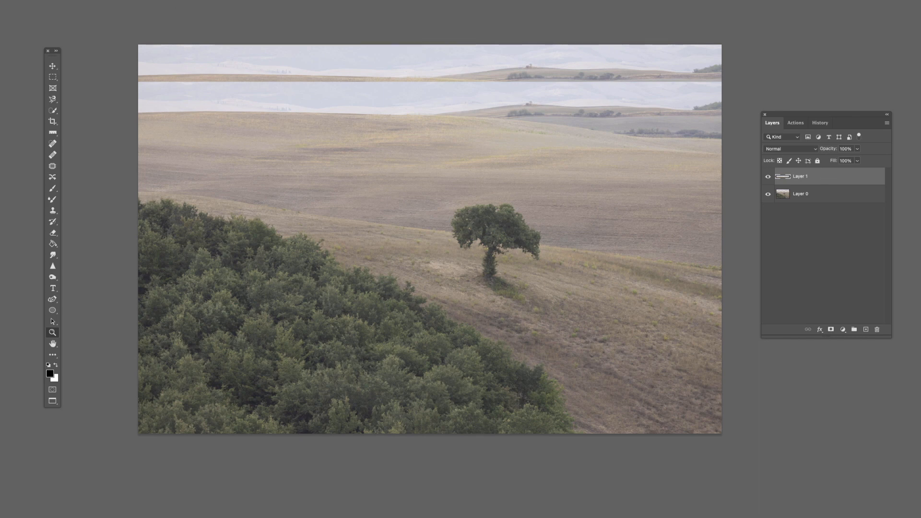
left_click(26, 1)
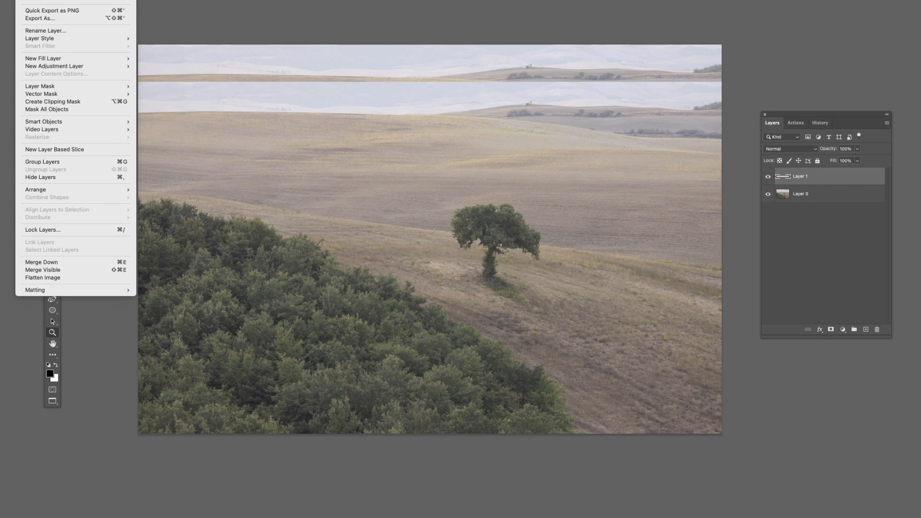
left_click(78, 263)
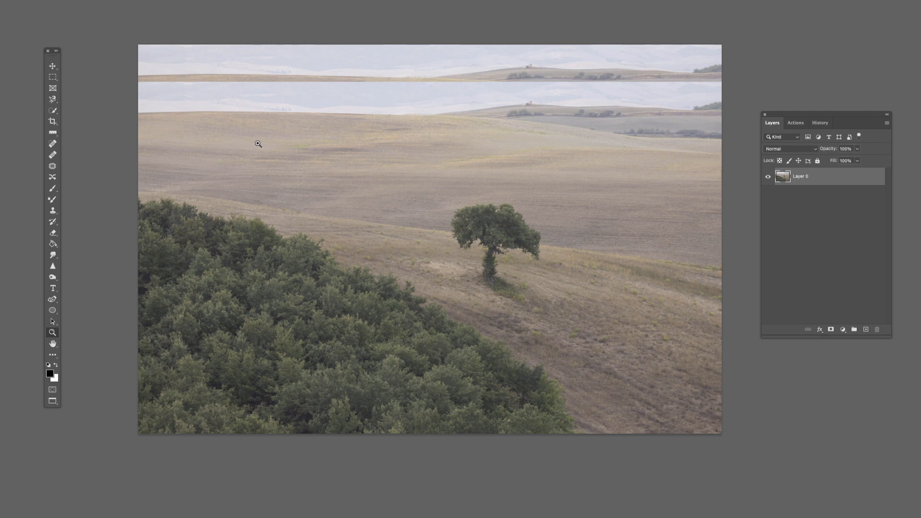
Crop the image to a full-width rectangle from the top of the lower sky strip to just below the tree, and clear the selection.
left_click(52, 79)
mouse_move(138, 82)
left_mouse_down()
mouse_move(353, 115)
mouse_move(524, 162)
mouse_move(570, 158)
mouse_move(611, 272)
mouse_move(757, 335)
left_mouse_up()
left_click_drag(766, 358, 760, 360)
key("ctrl+d")
left_click_drag(136, 83, 788, 337)
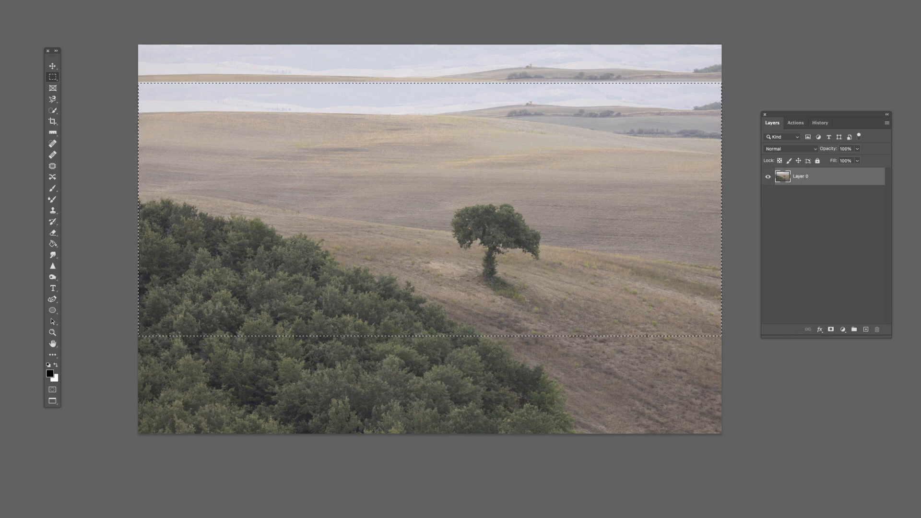
left_click(5, 0)
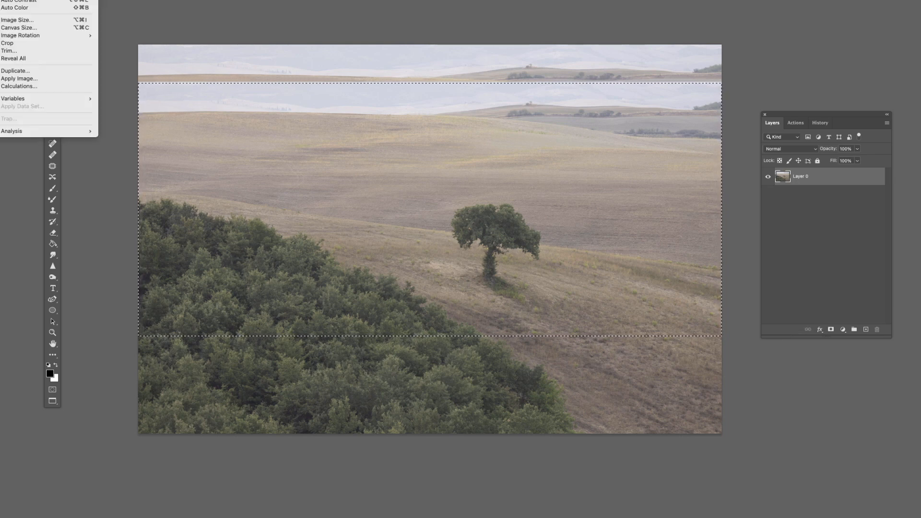
left_click(36, 42)
key("super+d")
Extend the canvas by a relative width of 3 inches, anchored at the middle right so the space is added on the left.
left_click_drag(392, 318, 399, 282)
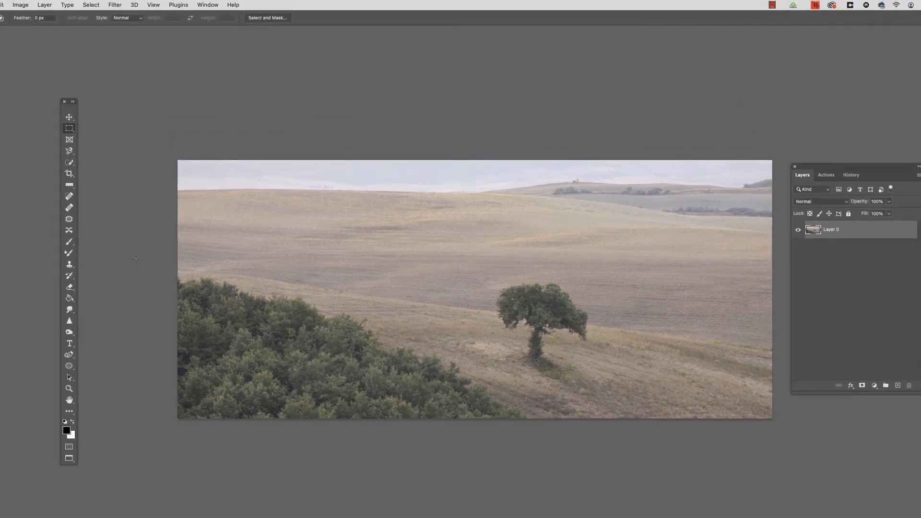
mouse_move(326, 281)
left_mouse_down()
mouse_move(344, 278)
mouse_move(335, 277)
left_mouse_up()
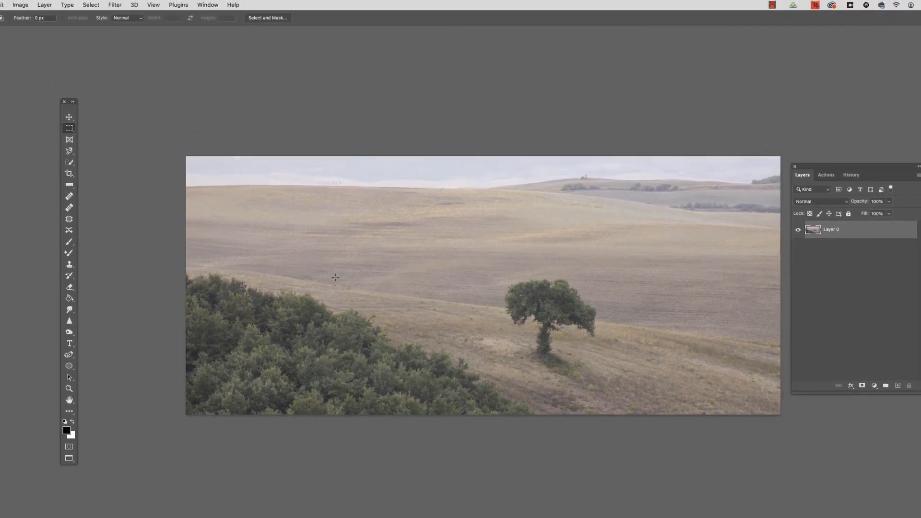
left_click(20, 5)
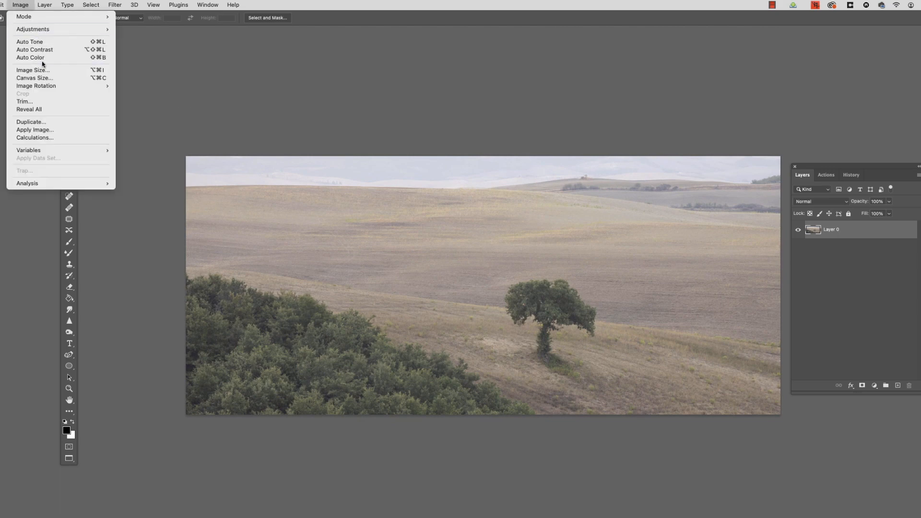
left_click(46, 78)
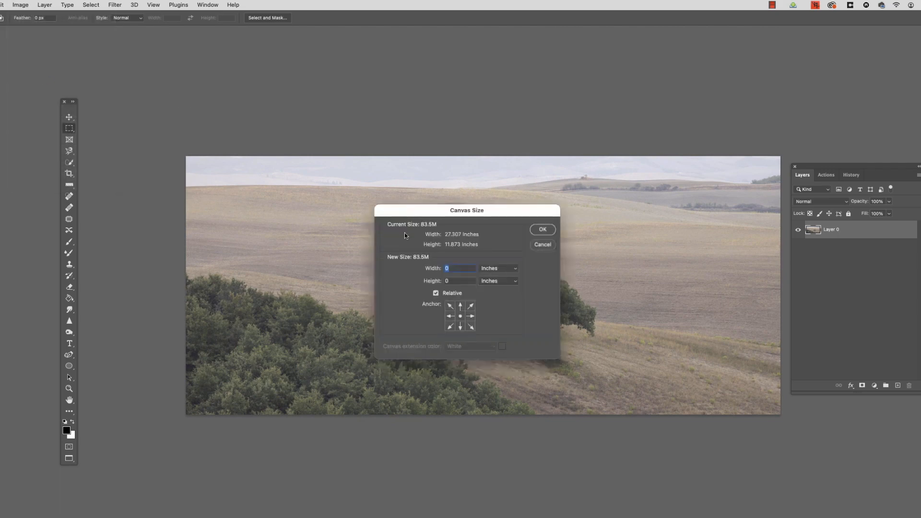
type("3")
left_click(471, 317)
left_click(543, 229)
Select the image's left part, short of the tree, and stretch it leftward to about 125% width to fill the transparent area, then deselect.
left_click_drag(283, 280, 268, 240)
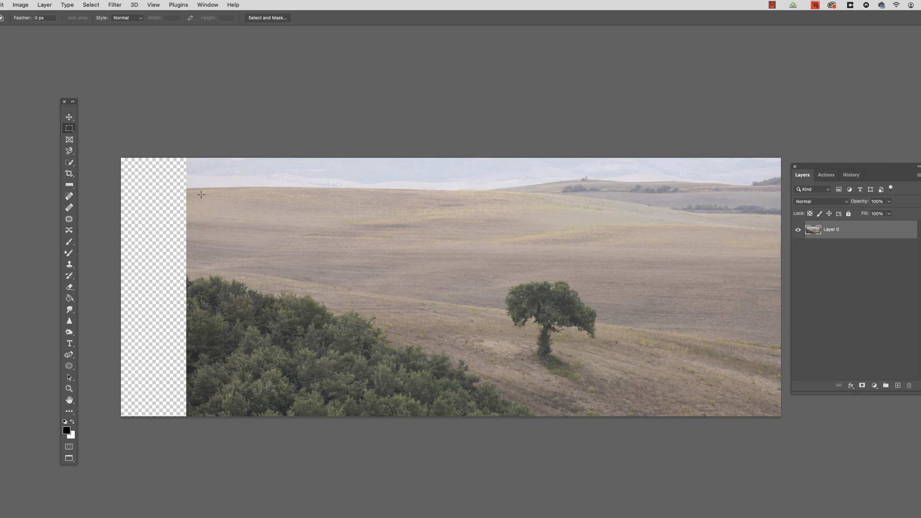
left_click_drag(181, 152, 454, 451)
key("super+t")
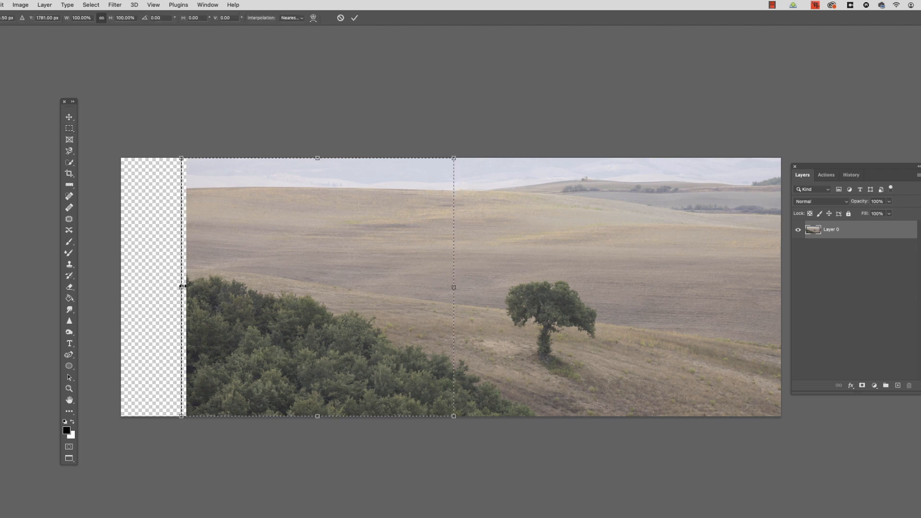
left_click_drag(181, 287, 113, 287)
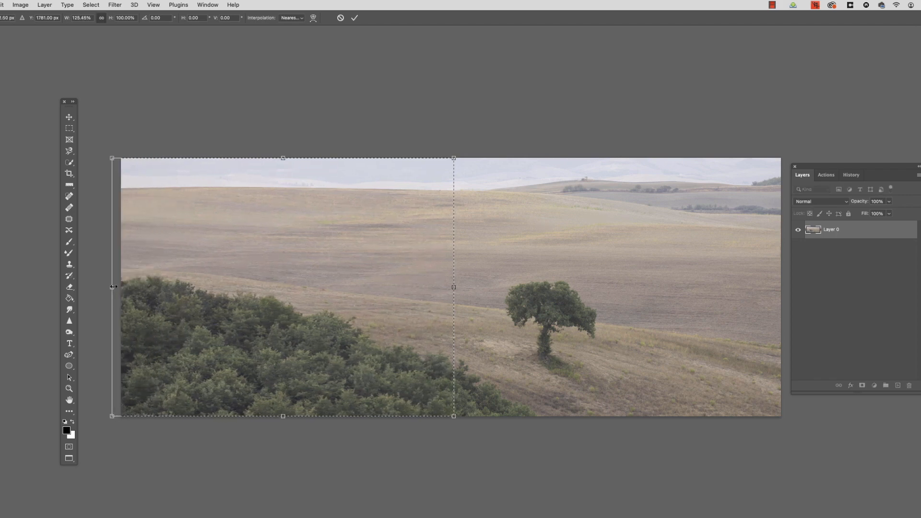
key("Return")
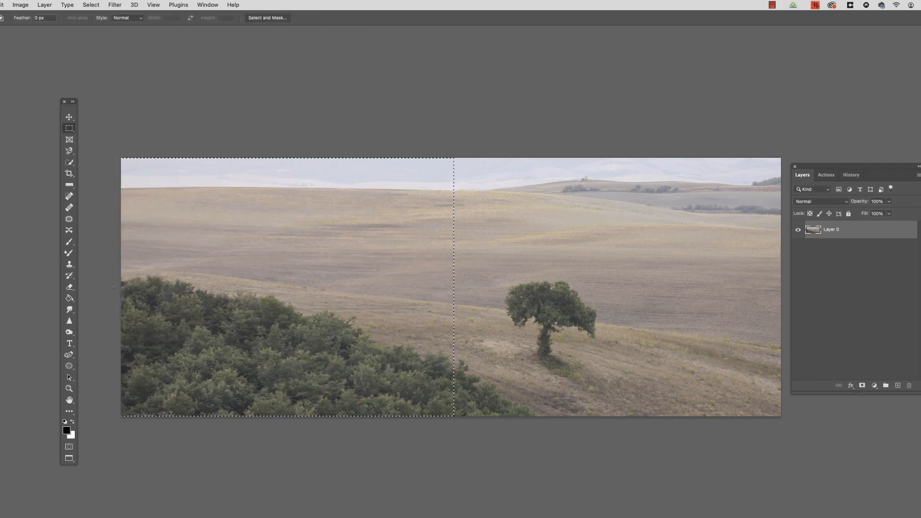
left_click(319, 380)
Crop a narrow strip off the image's right side using a full-height rectangular selection.
scroll(320, 372, "down", 2)
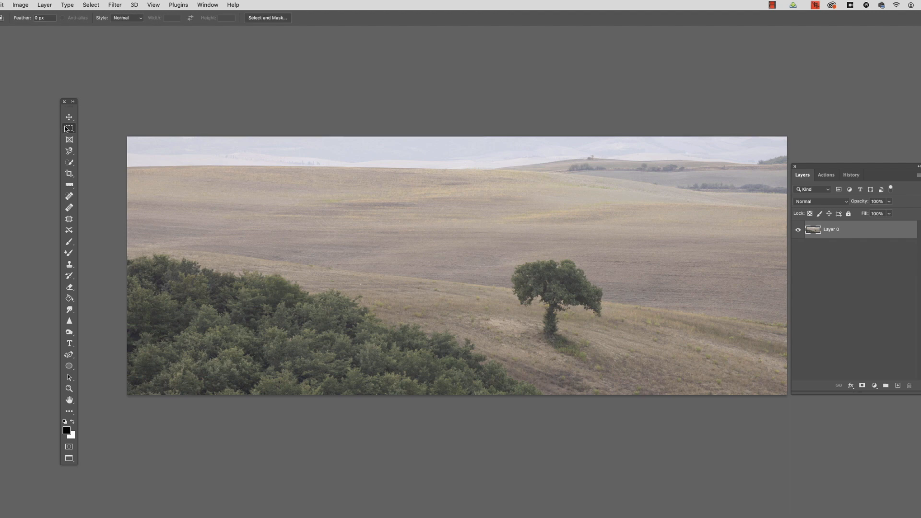
left_click_drag(126, 136, 754, 424)
left_click(22, 8)
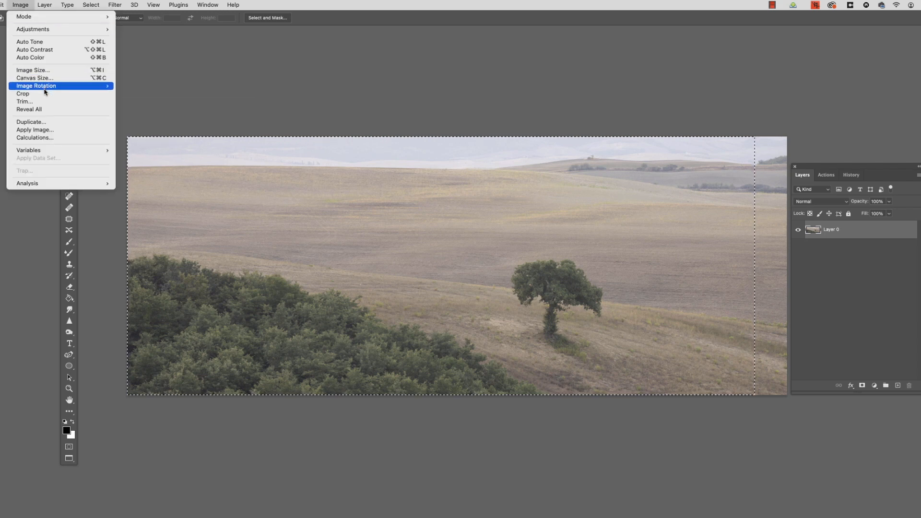
left_click(23, 94)
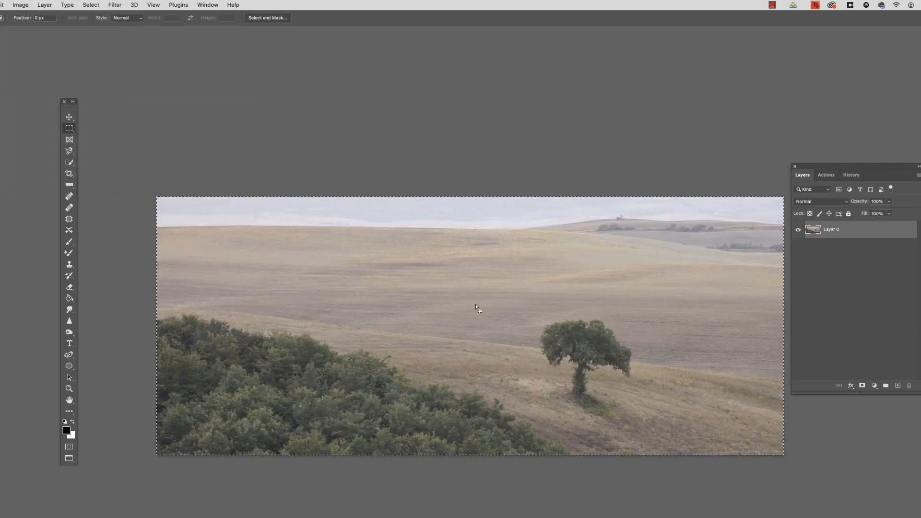
Clear the selection, duplicate Layer 0 and name the copy NEO.
scroll(465, 277, "down", 2)
left_click(465, 278)
scroll(464, 278, "down", 1)
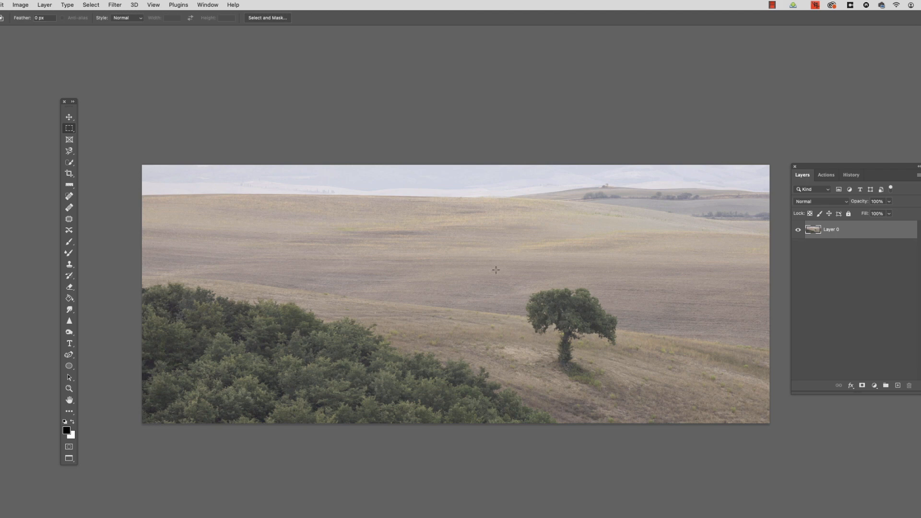
left_click_drag(840, 233, 897, 385)
double_click(835, 229)
type("NEO")
key("Return")
Open the NEO layer in the Luminar Neo filter, enlarge its window and switch to its editing tools.
left_click(115, 4)
mouse_move(207, 204)
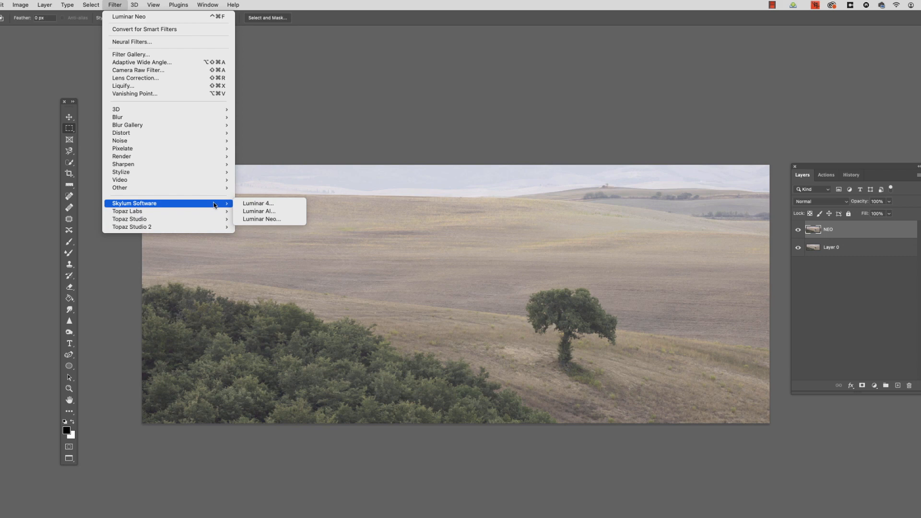
left_click(276, 220)
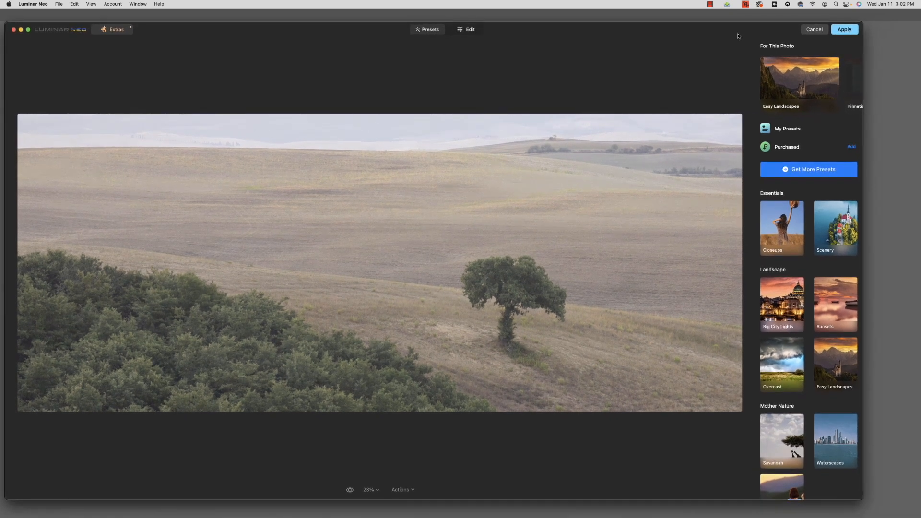
left_click_drag(861, 499, 910, 509)
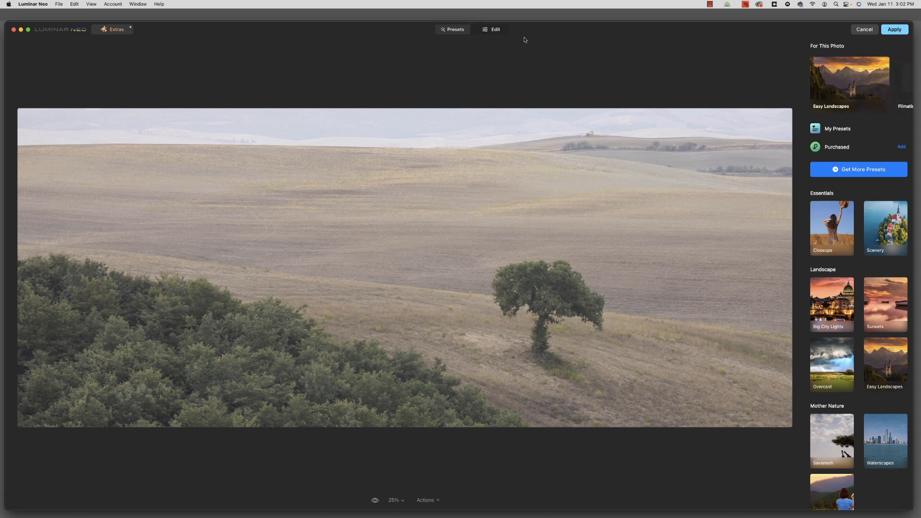
left_click(493, 33)
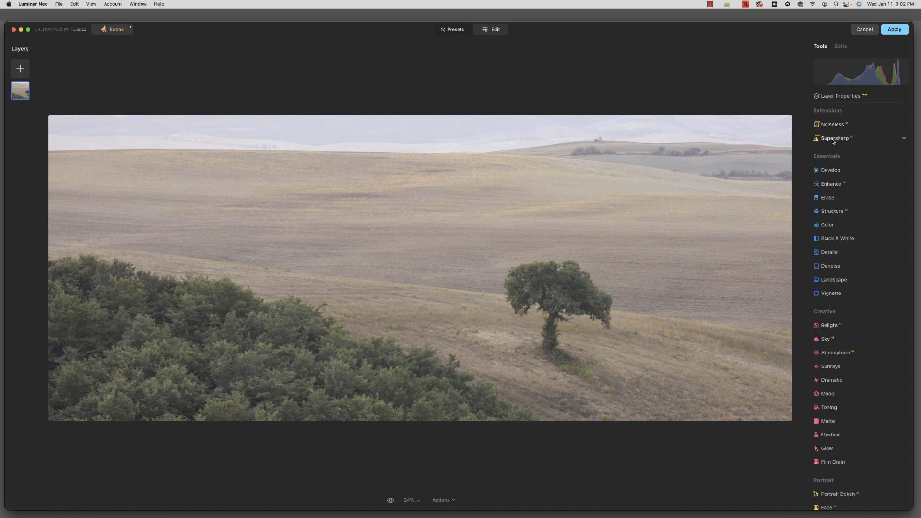
Set the Smart Contrast in the Develop adjustments to 14.
left_click(830, 170)
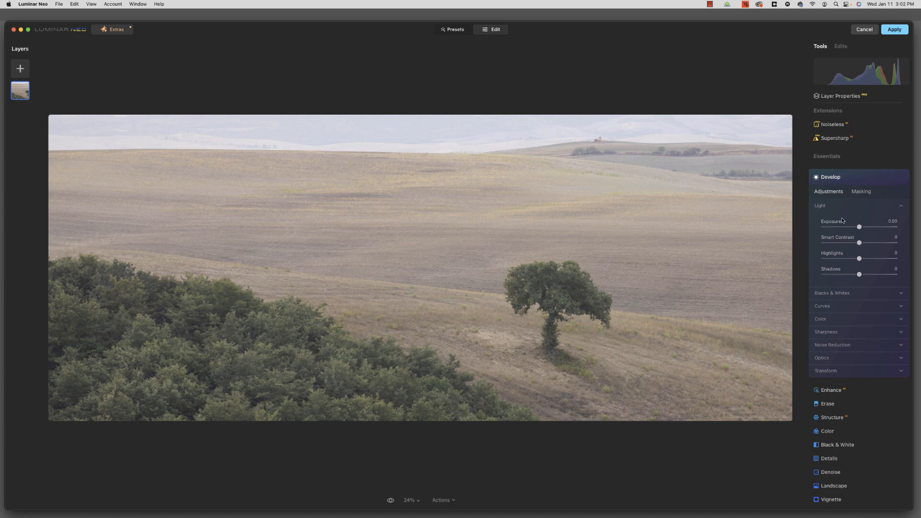
left_click_drag(860, 246, 865, 247)
scroll(864, 247, "down", 1)
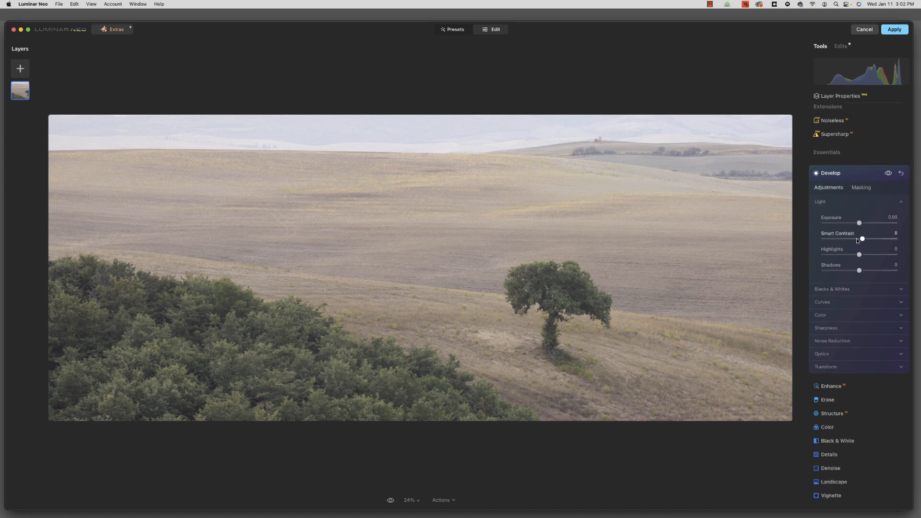
left_click_drag(862, 240, 865, 240)
Move the black point of the Develop tone curve slightly inward to deepen the shadows.
scroll(866, 285, "down", 1)
scroll(865, 285, "down", 3)
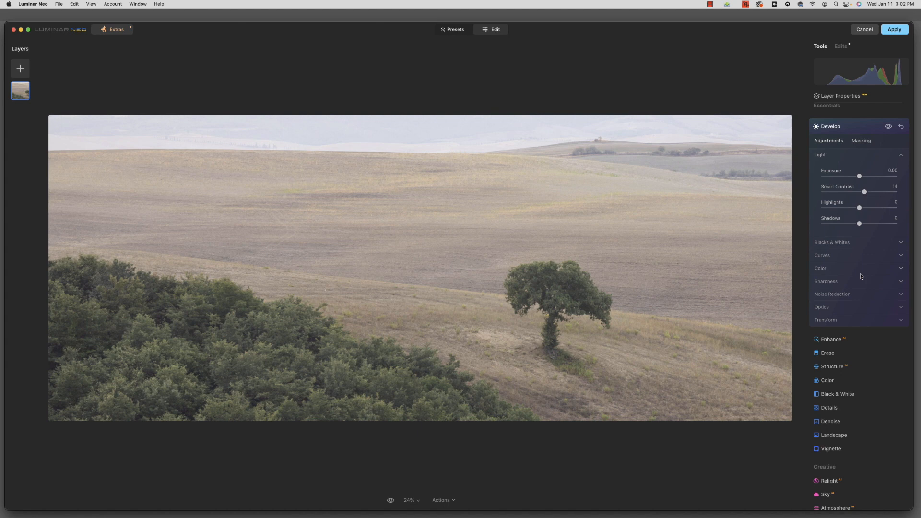
scroll(861, 277, "down", 2)
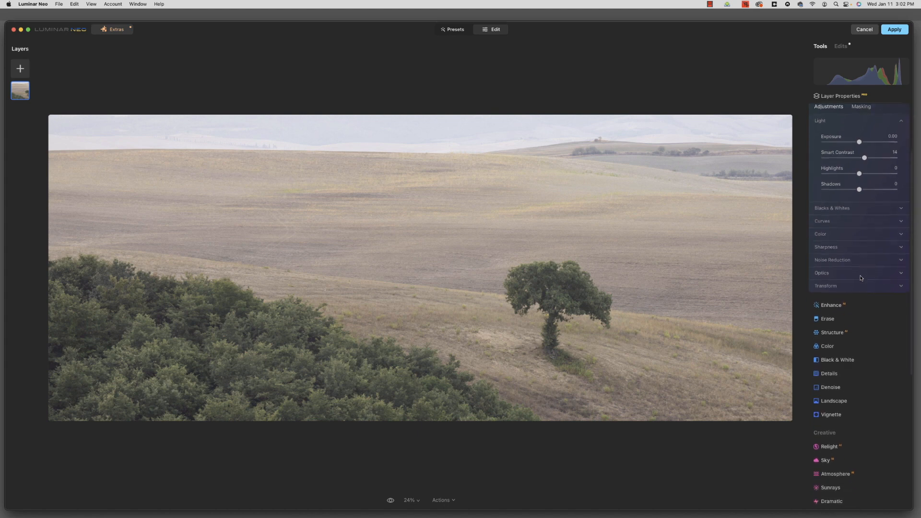
left_click(849, 245)
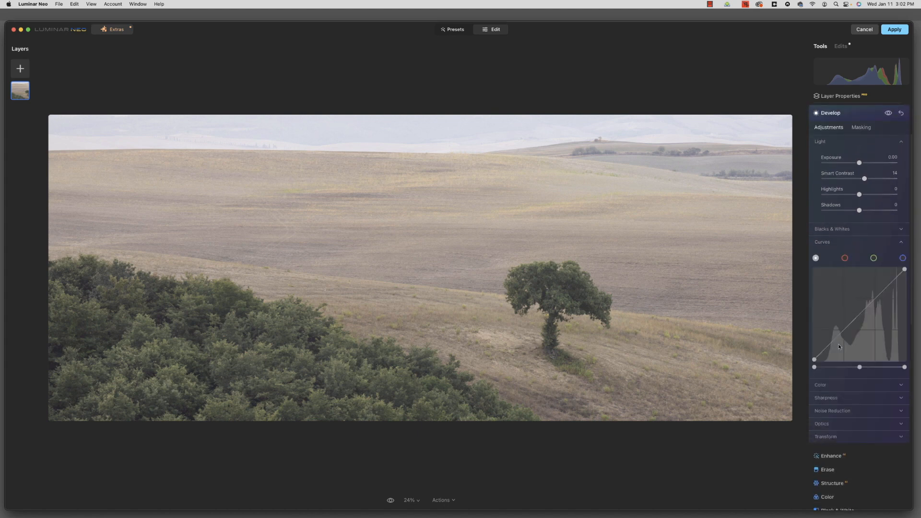
left_click_drag(816, 363, 819, 364)
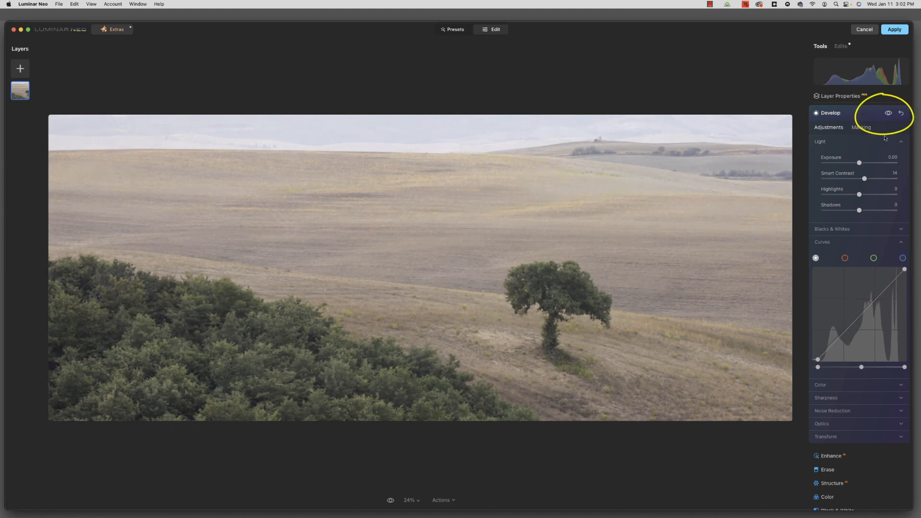
Compare the photo with and without the Develop adjustments and close that tool.
left_click(889, 113)
left_click(889, 113)
left_click(888, 113)
left_click(888, 114)
left_click(888, 114)
left_click(888, 114)
left_click(888, 114)
left_click(889, 114)
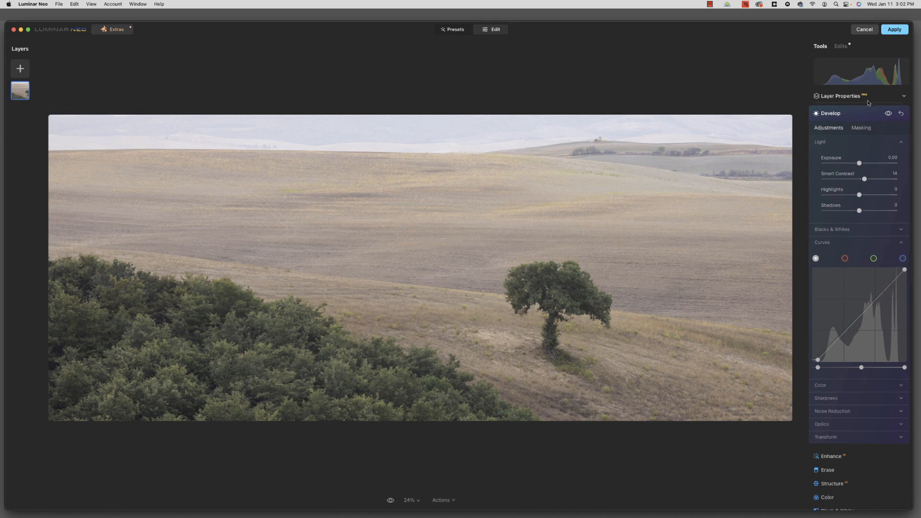
left_click(832, 115)
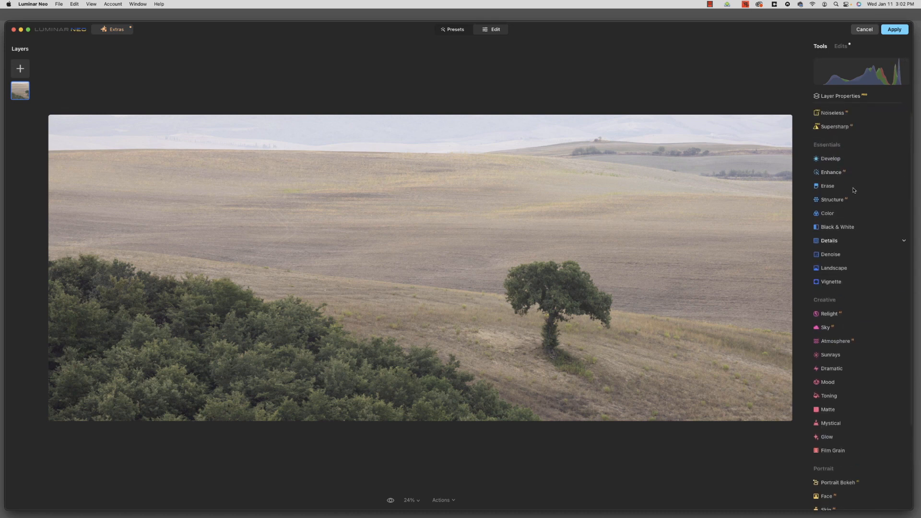
Enhance the photo with Accent set to 25 and Sky Enhancer set to 15.
left_click(830, 185)
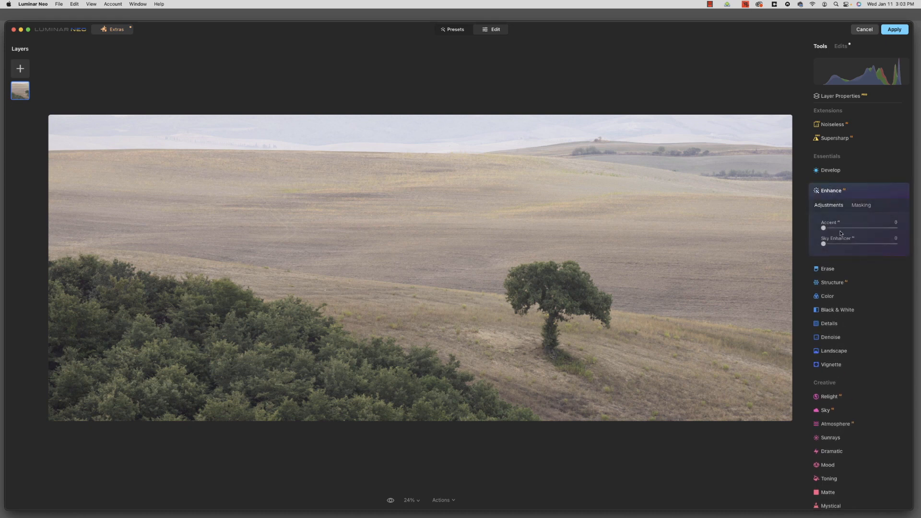
left_click_drag(826, 230, 895, 235)
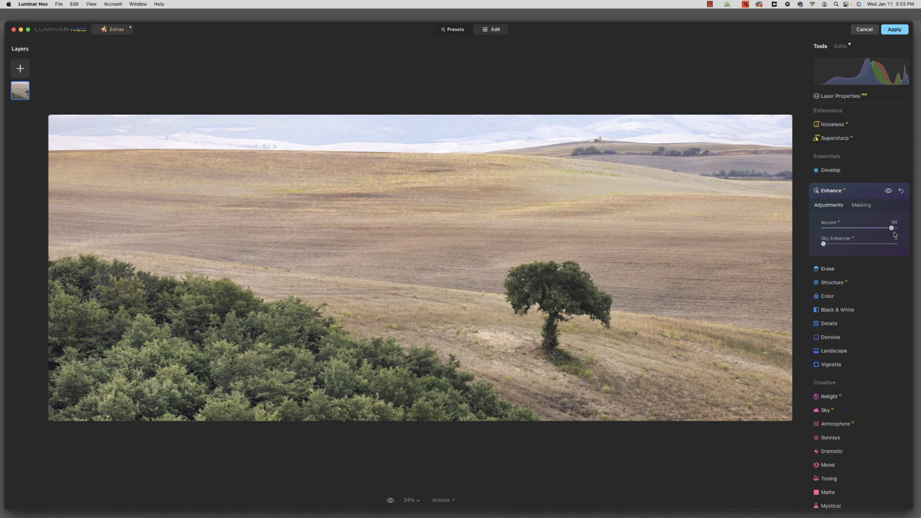
left_click_drag(896, 235, 841, 231)
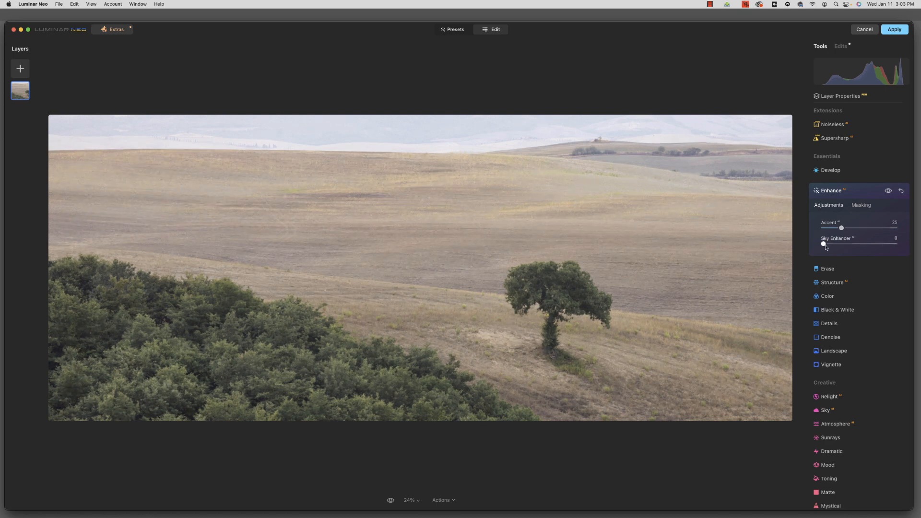
mouse_move(824, 244)
left_mouse_down()
mouse_move(885, 250)
mouse_move(830, 247)
left_mouse_up()
left_click_drag(831, 245, 835, 244)
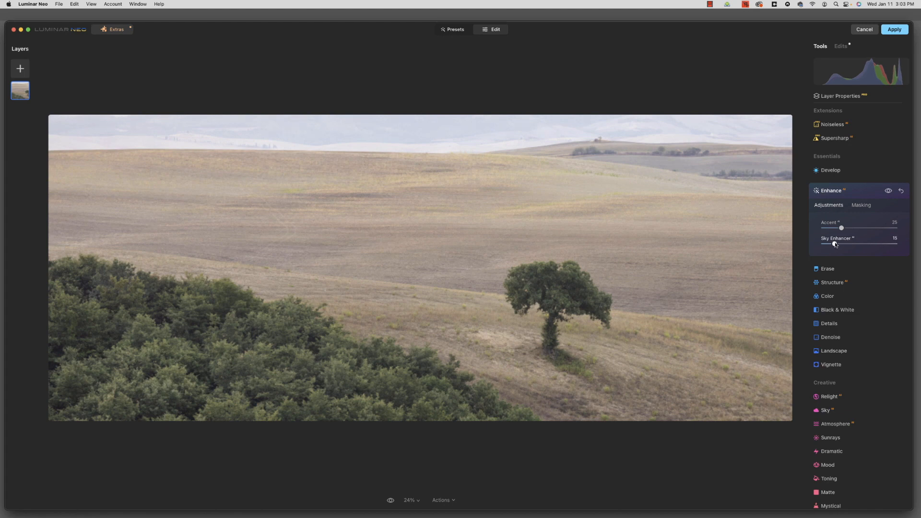
Compare the photo with and without the Enhance adjustments and close that tool.
left_click(888, 191)
left_click(888, 192)
left_click(888, 192)
left_click(888, 192)
left_click(889, 192)
left_click(888, 191)
left_click(888, 192)
left_click(834, 191)
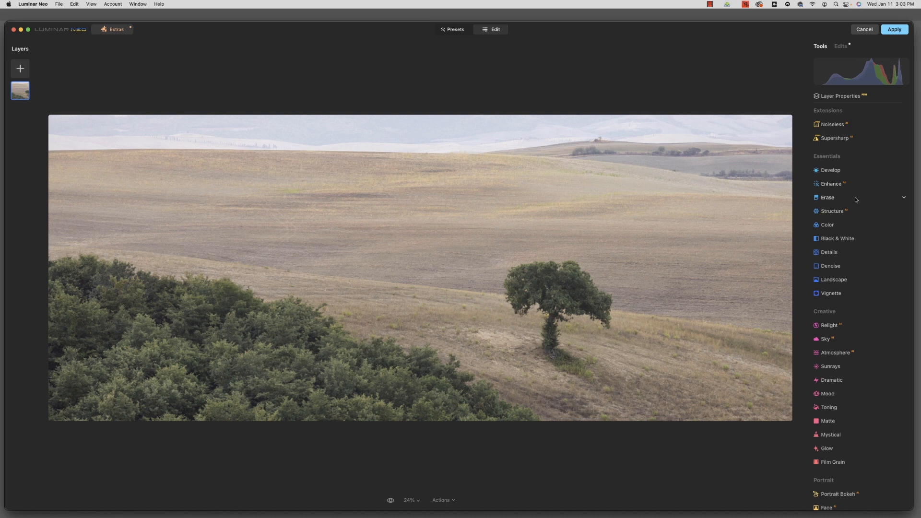
Increase Structure with a little Boost and limit the effect to the lone tree by painting a brush mask over it.
left_click(834, 214)
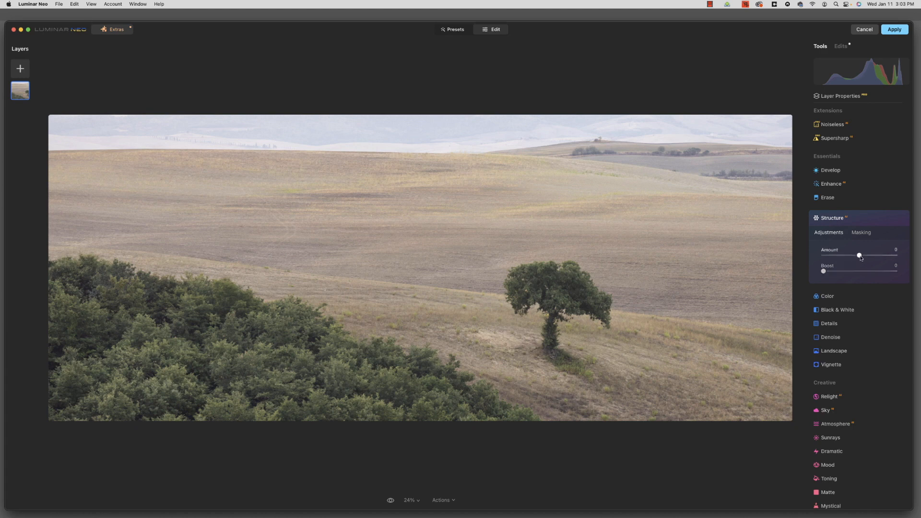
left_click_drag(860, 257, 831, 273)
left_click(861, 235)
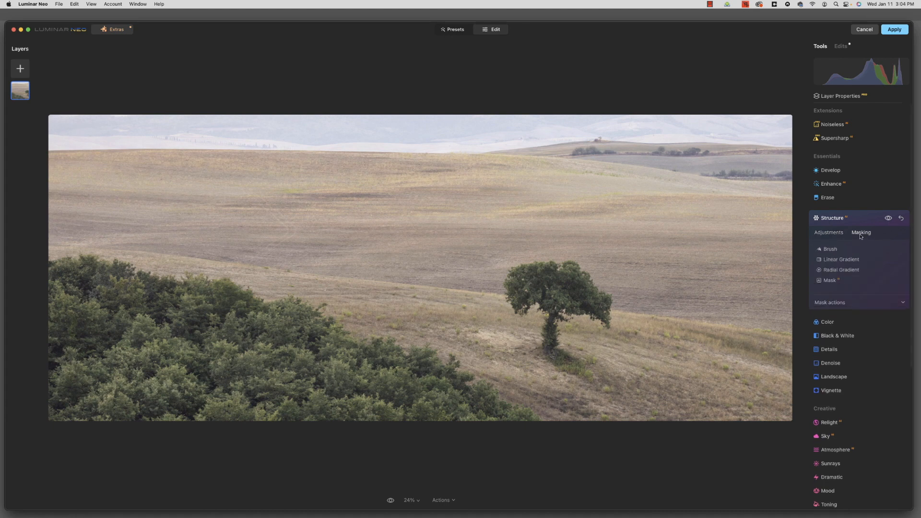
left_click(828, 250)
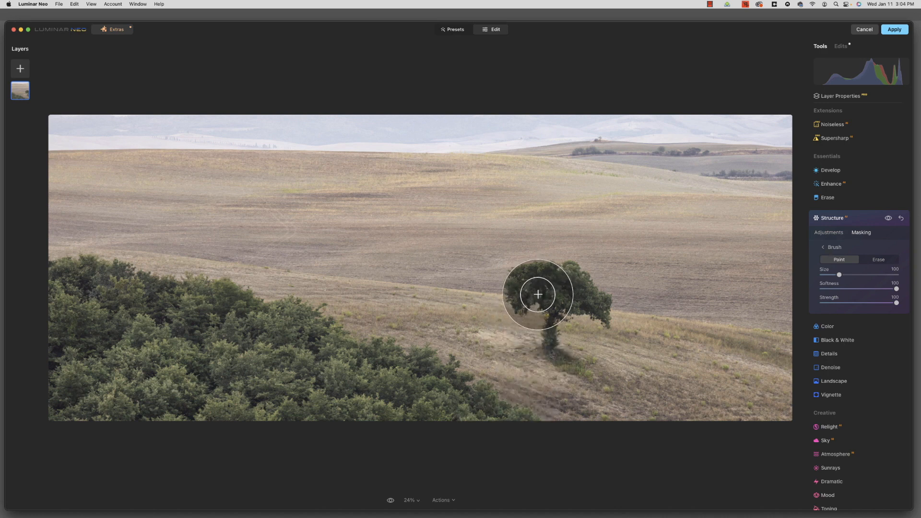
key("bracketleft")
key("bracketleft")
key("bracketleft")
key("bracketleft")
key("bracketleft")
mouse_move(530, 288)
left_mouse_down()
mouse_move(565, 279)
mouse_move(598, 308)
mouse_move(557, 301)
mouse_move(555, 287)
mouse_move(549, 345)
mouse_move(546, 299)
left_mouse_up()
key("bracketleft")
key("bracketleft")
key("bracketleft")
key("bracketleft")
key("bracketright")
key("bracketright")
key("bracketright")
key("bracketright")
key("bracketright")
mouse_move(563, 277)
left_mouse_down()
mouse_move(598, 306)
mouse_move(551, 288)
left_mouse_up()
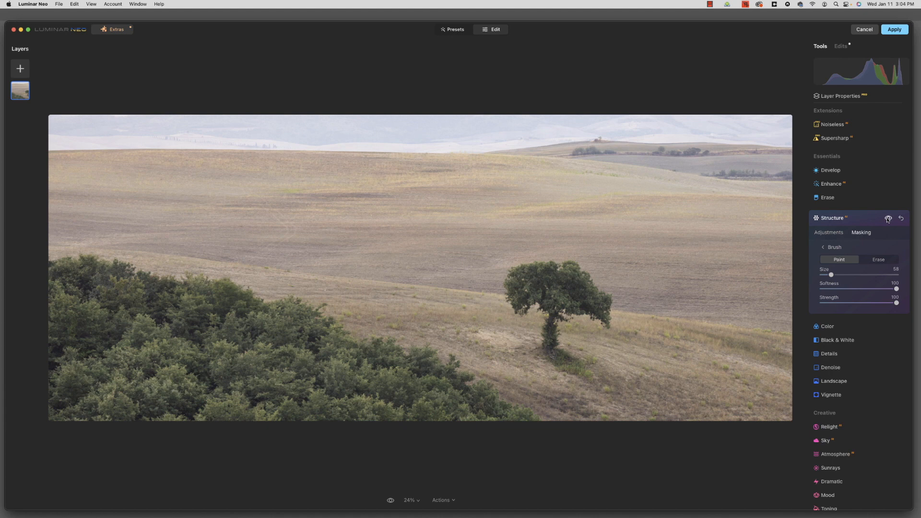
left_click(827, 219)
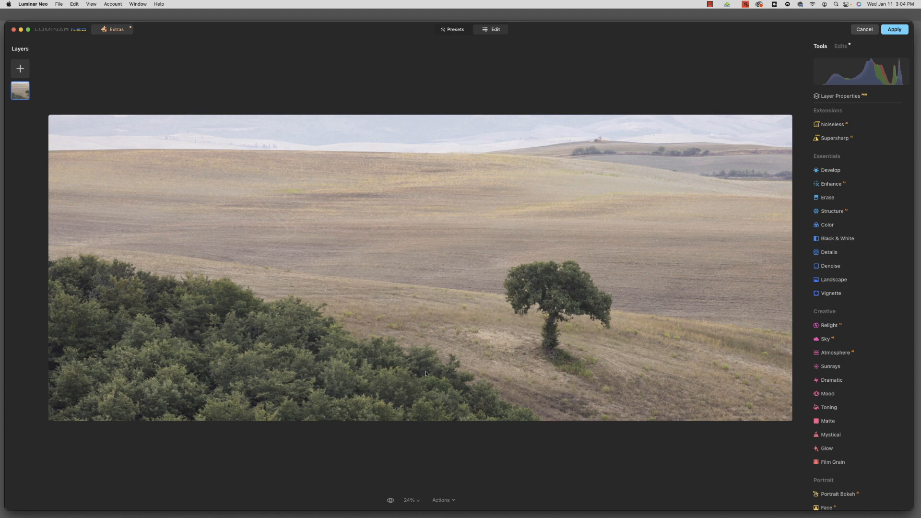
Set the Color adjustment's saturation to 35 and its vibrance to 9.
left_click(841, 226)
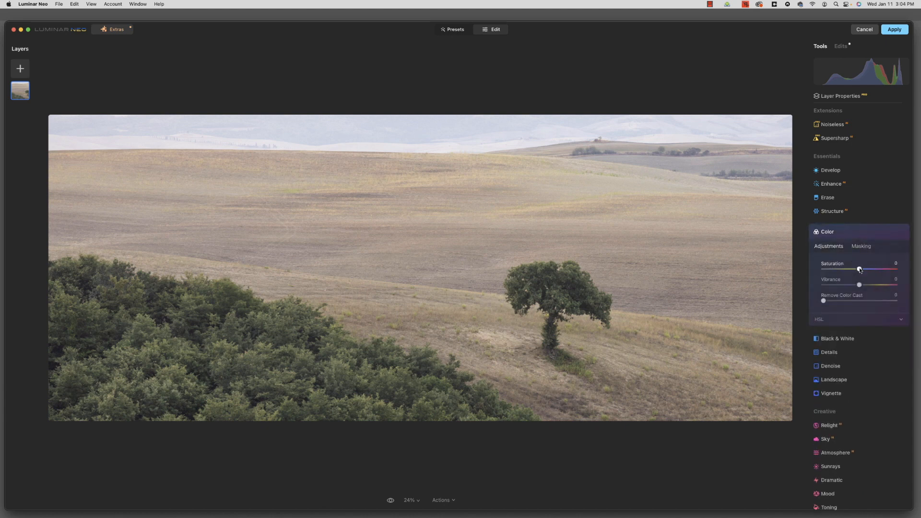
left_click_drag(860, 269, 869, 271)
left_click_drag(869, 271, 862, 285)
left_click_drag(868, 270, 874, 271)
left_click_drag(864, 286, 866, 287)
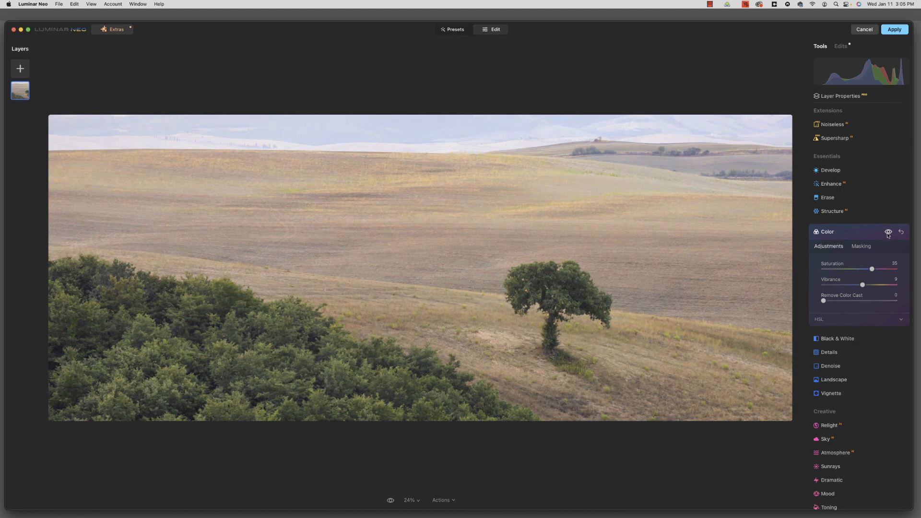
Restrict the Color adjustment to the lone tree by painting a brush mask over its crown and trunk.
left_click(858, 250)
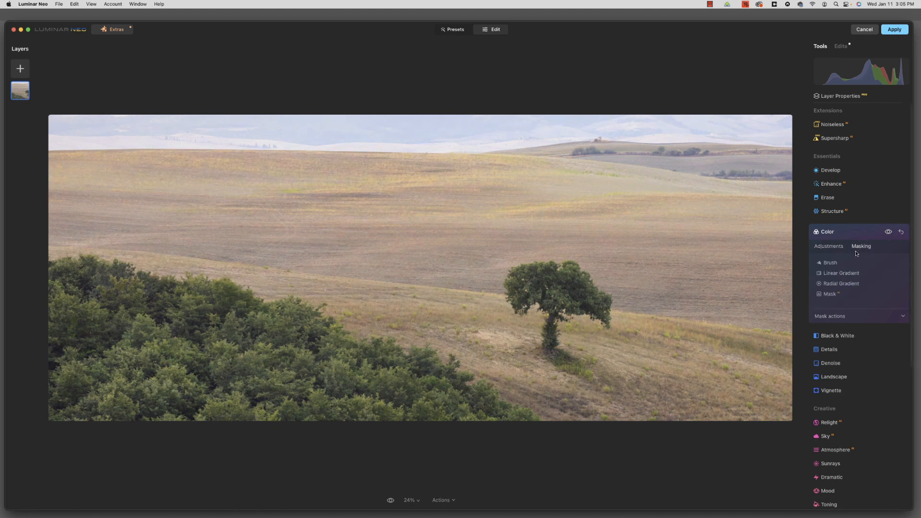
left_click(830, 263)
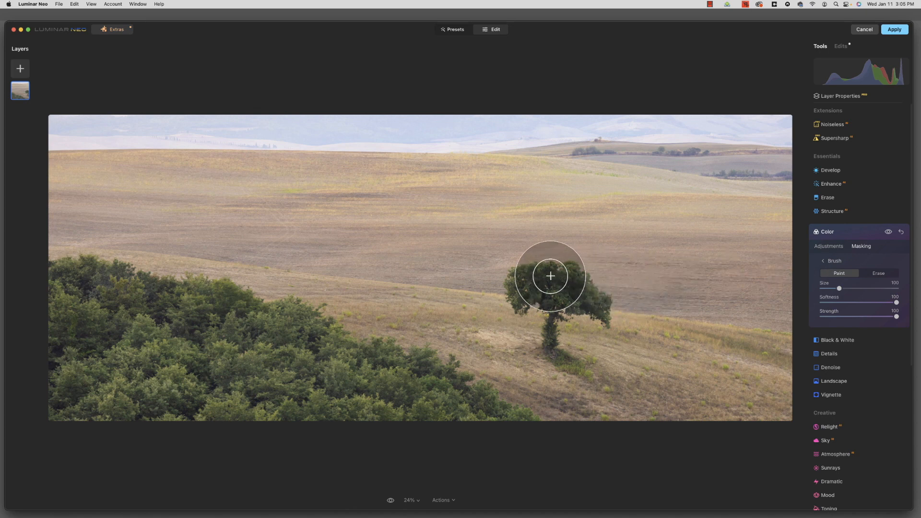
key("bracketleft")
key("bracketleft")
key("bracketleft")
key("bracketleft")
key("bracketleft")
mouse_move(527, 287)
left_mouse_down()
mouse_move(526, 280)
mouse_move(552, 273)
mouse_move(599, 302)
mouse_move(586, 302)
mouse_move(566, 275)
mouse_move(545, 294)
mouse_move(518, 293)
mouse_move(552, 307)
mouse_move(549, 342)
mouse_move(548, 292)
mouse_move(582, 298)
mouse_move(551, 282)
mouse_move(528, 284)
mouse_move(586, 296)
mouse_move(584, 309)
left_mouse_up()
key("bracketleft")
key("bracketleft")
key("bracketleft")
key("bracketleft")
key("bracketright")
key("bracketright")
key("bracketright")
key("bracketright")
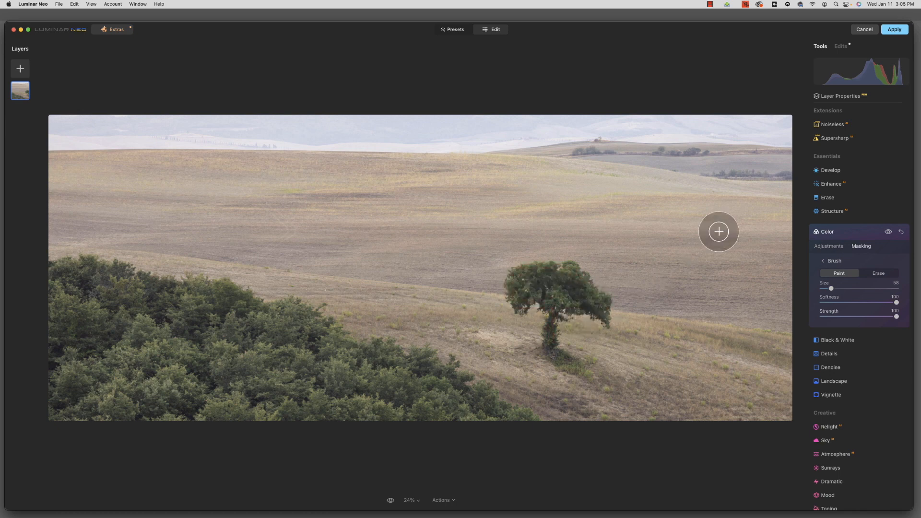
Compare the tree with and without the Color adjustment, and set its saturation to 40 and vibrance to 15.
left_click(888, 234)
left_click(889, 234)
left_click(890, 235)
left_click(889, 234)
left_click(890, 234)
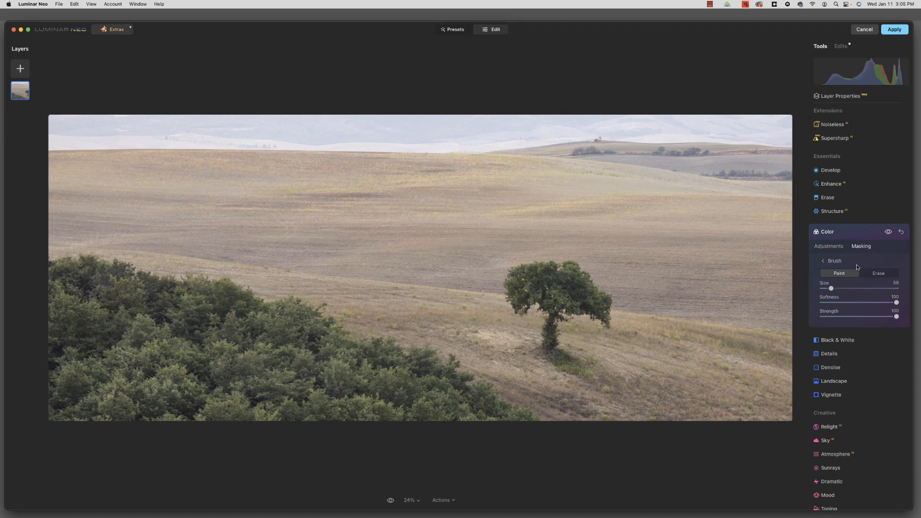
left_click(828, 246)
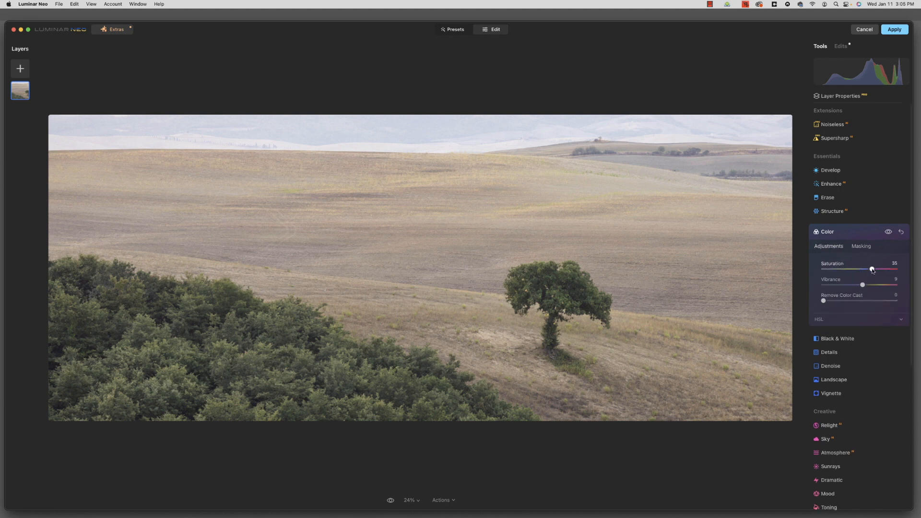
left_click_drag(872, 270, 864, 285)
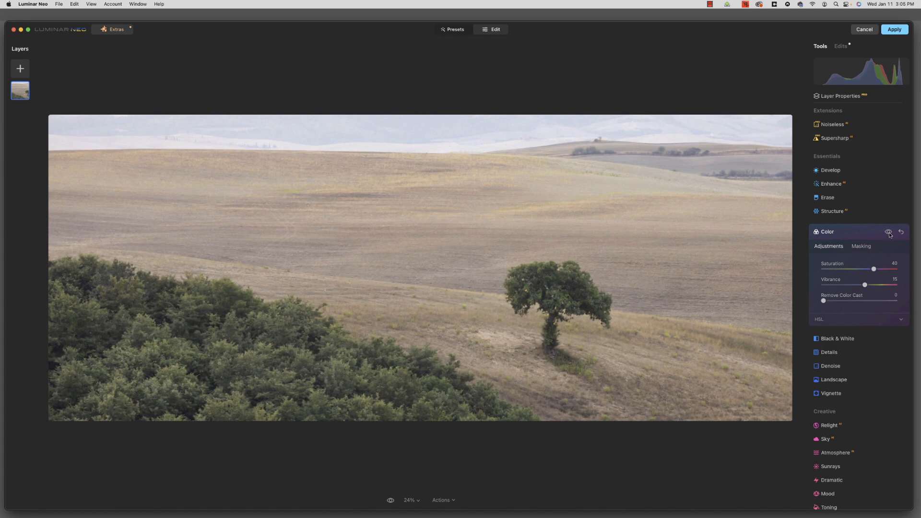
left_click(827, 233)
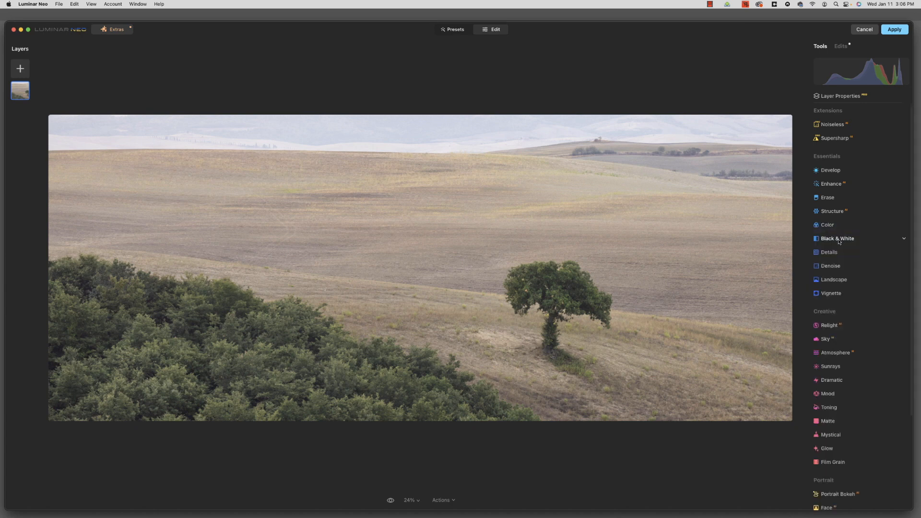
Test the Landscape Dehaze at 100 and settle on a light value of about 6.
left_click(841, 282)
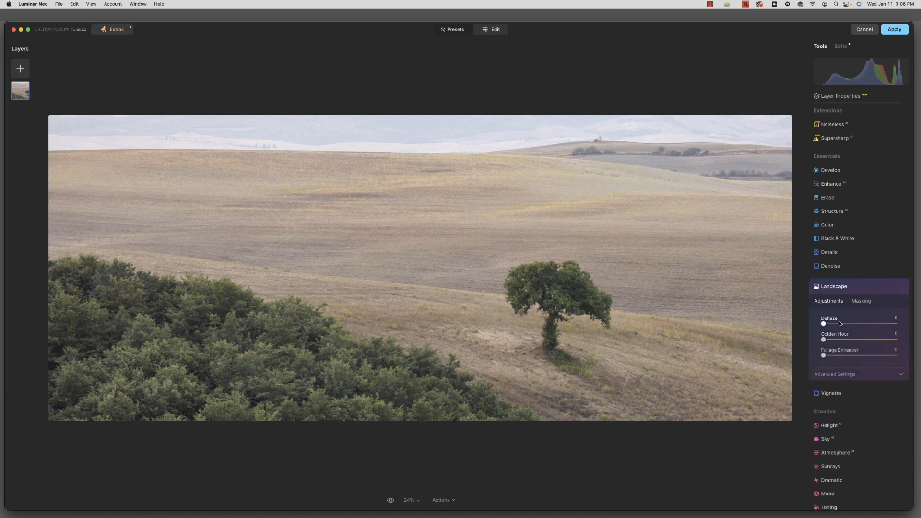
left_click_drag(823, 324, 905, 324)
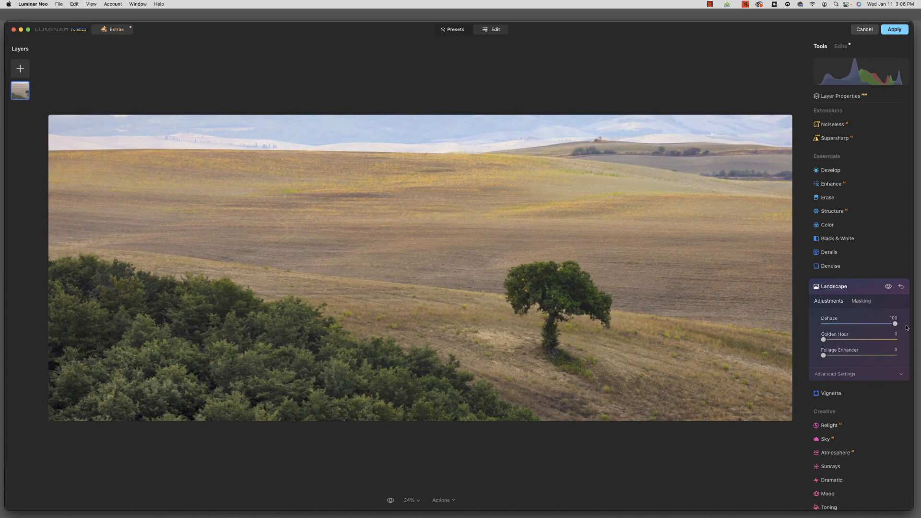
left_click_drag(895, 324, 819, 329)
left_click(825, 324)
left_click_drag(825, 326, 828, 326)
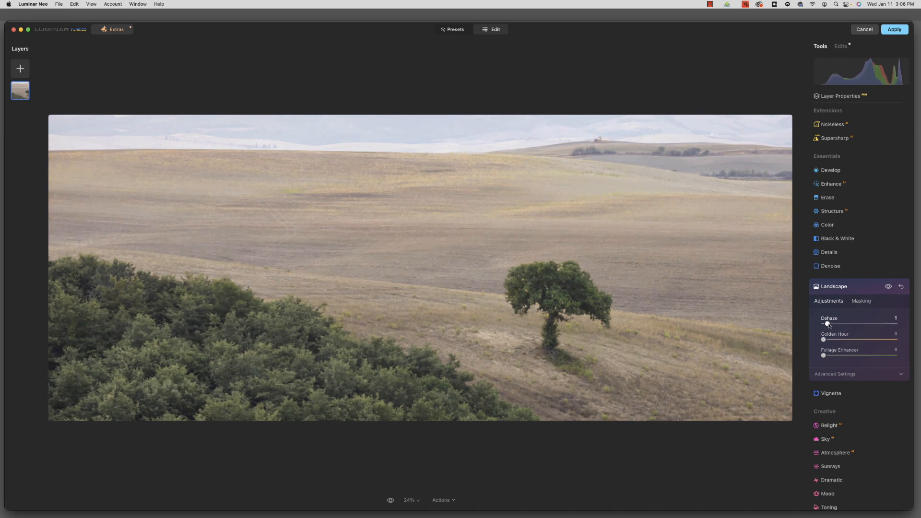
Reset the Landscape Dehaze to 0 and set Golden Hour to about 45.
double_click(827, 324)
scroll(837, 322, "down", 1)
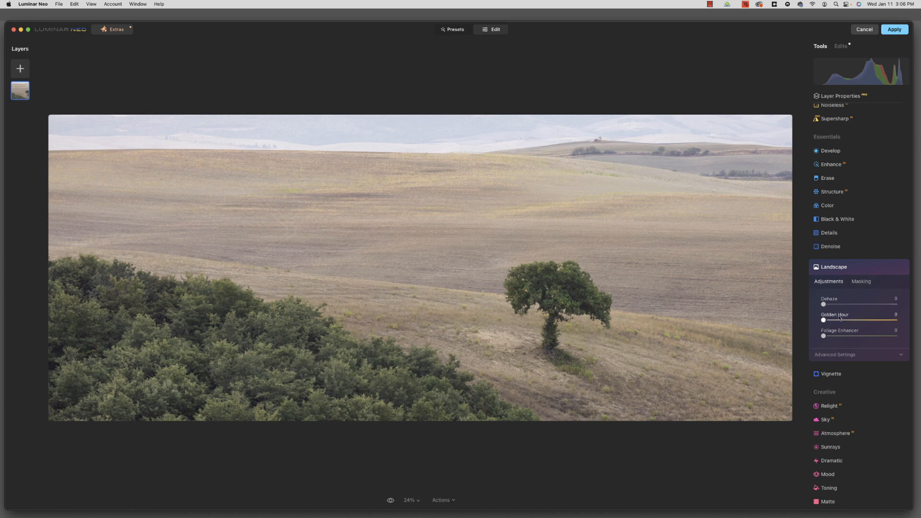
left_click_drag(826, 322, 916, 327)
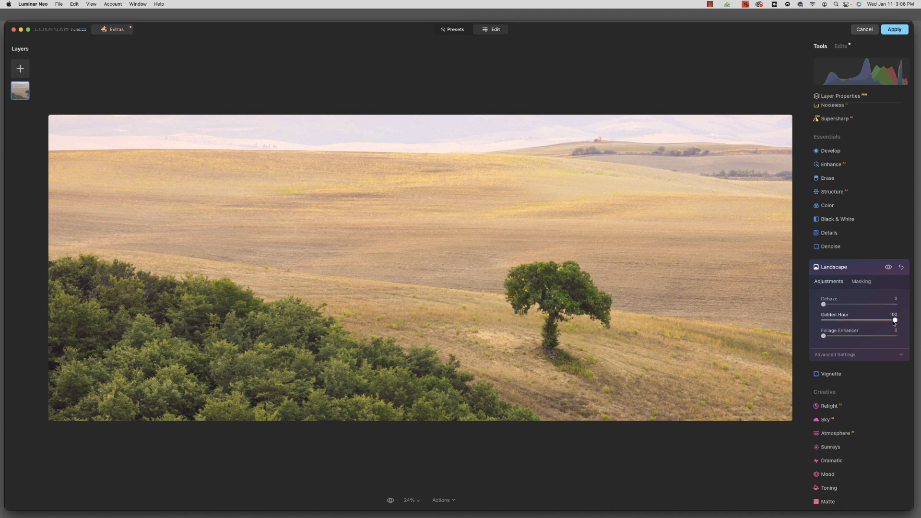
left_click_drag(896, 321, 869, 325)
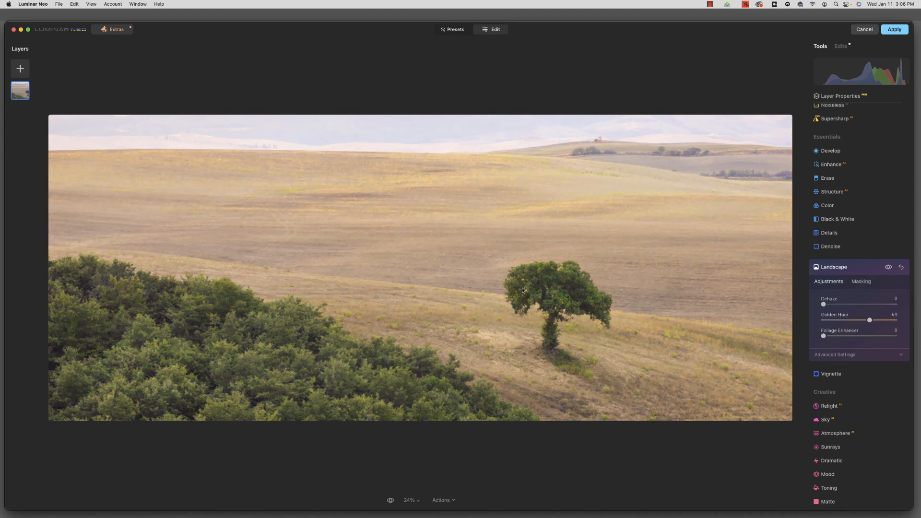
left_click_drag(870, 320, 856, 321)
Compare the photo with and without the Golden Hour warmth.
left_click(888, 268)
left_click(889, 267)
left_click(888, 268)
left_click(888, 267)
left_click(889, 267)
left_click(888, 267)
left_click(888, 267)
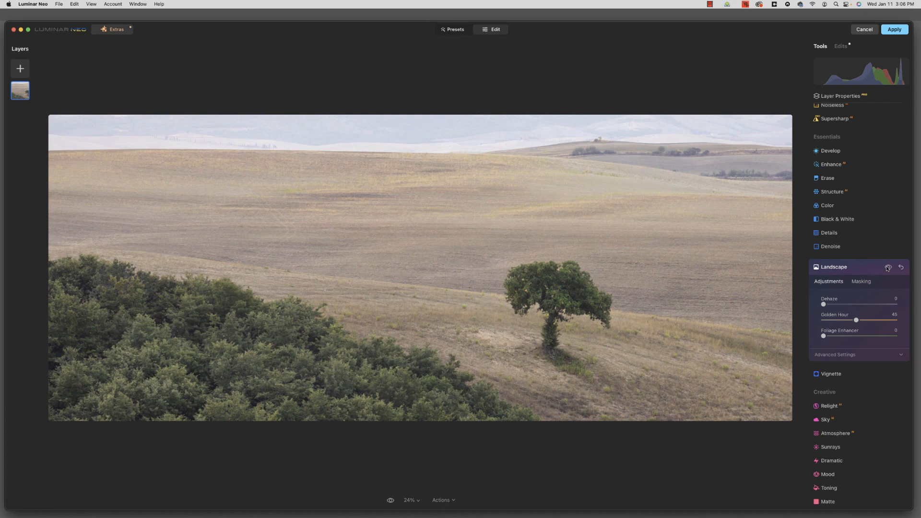
left_click(888, 267)
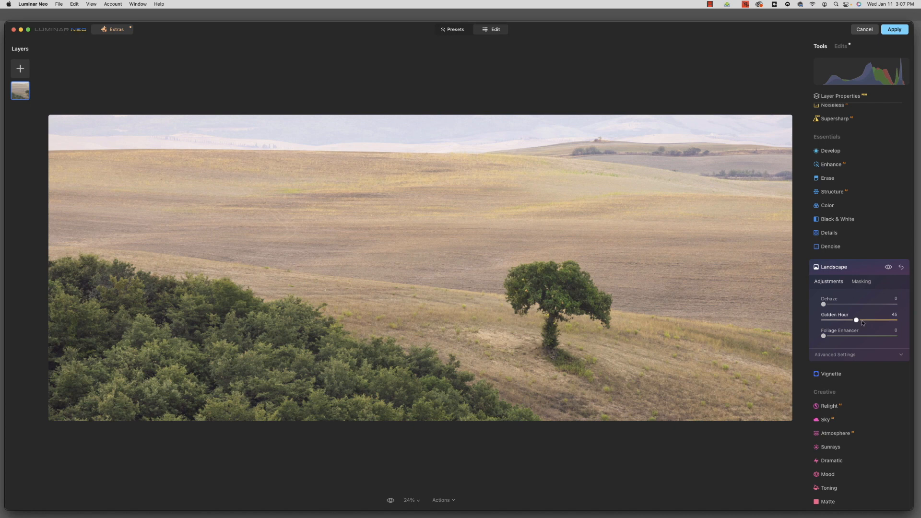
Fine-tune the Golden Hour strength slightly and finish this Landscape adjustment.
left_click_drag(856, 320, 852, 322)
mouse_move(825, 337)
left_mouse_down()
mouse_move(870, 340)
mouse_move(812, 340)
left_mouse_up()
left_click_drag(855, 323, 856, 323)
left_click(839, 272)
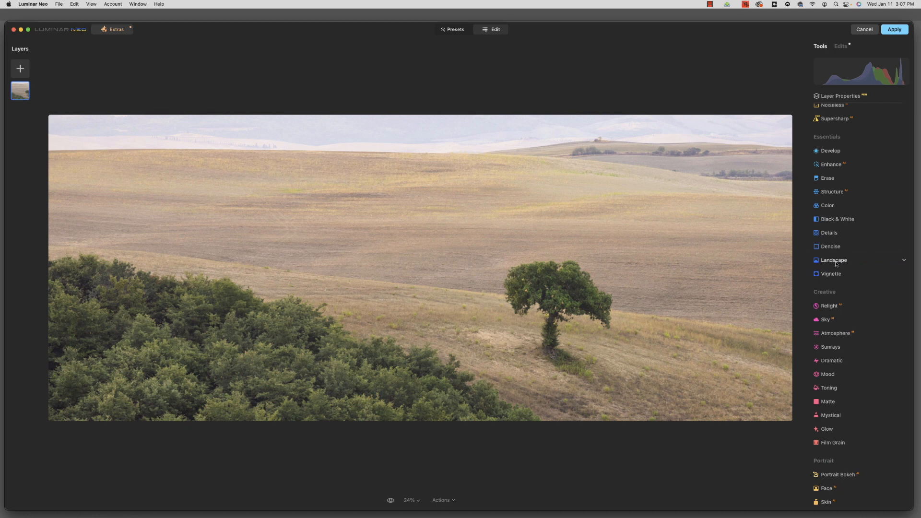
Start a new Landscape adjustment, test Foliage Enhancer at 59 with a before/after comparison, and reduce it to about 18.
left_click(836, 262)
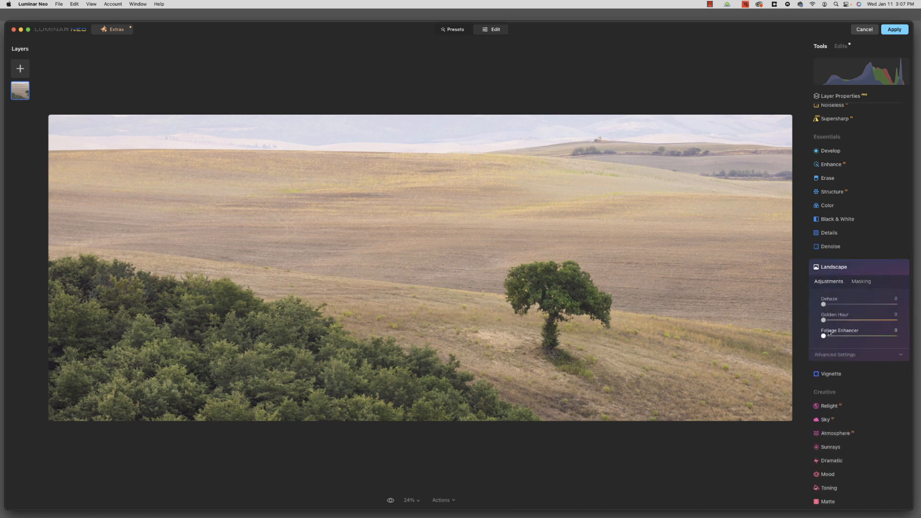
left_click_drag(825, 337, 866, 338)
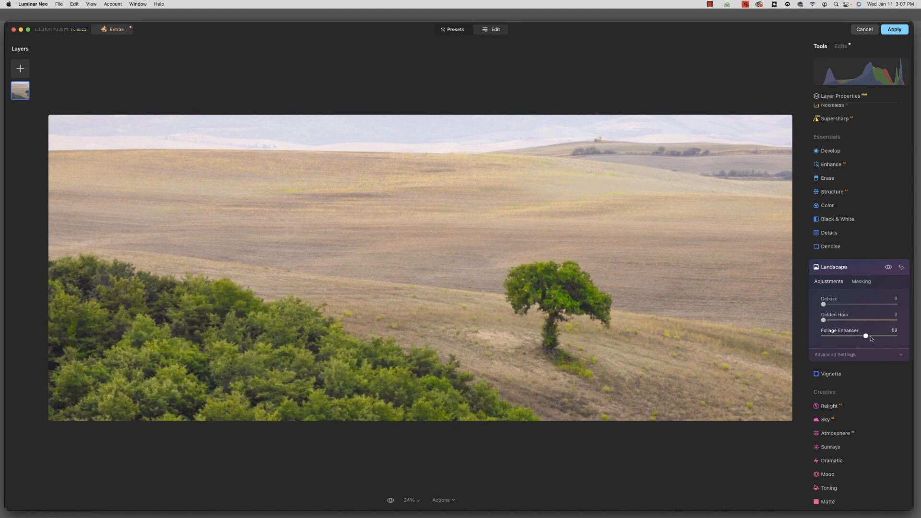
left_click(889, 267)
left_click(889, 267)
left_click(889, 267)
left_click(889, 268)
left_click_drag(869, 338, 837, 337)
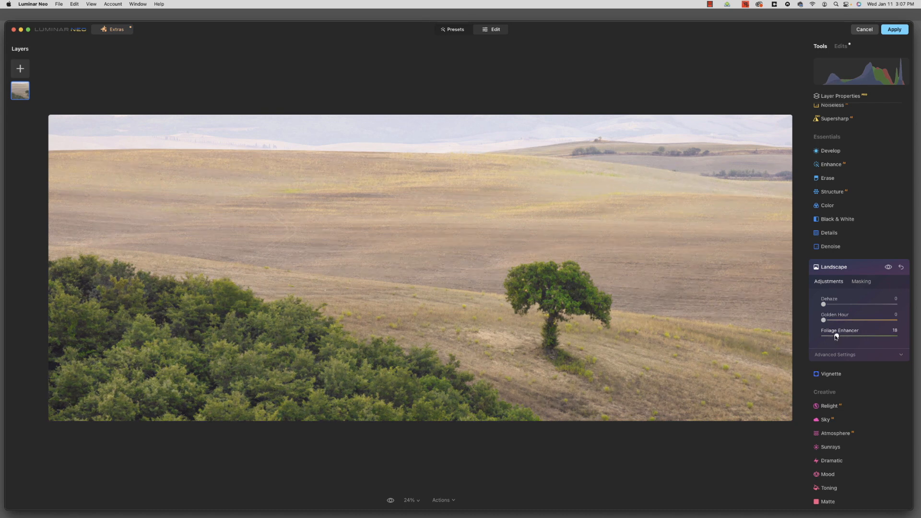
Restrict the foliage enhancement to the lone tree by painting a mask over its crown and trunk with a size 28 brush.
left_click(861, 282)
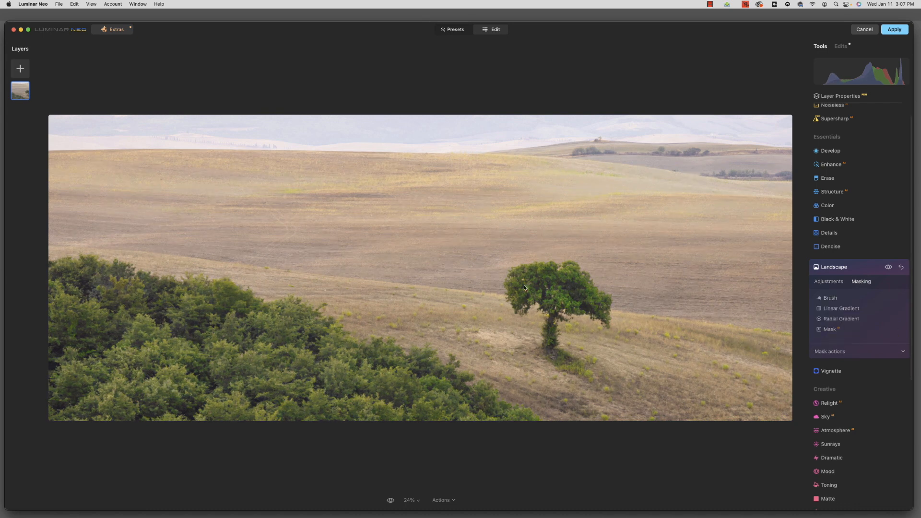
left_click(831, 298)
mouse_move(538, 281)
left_mouse_down()
mouse_move(582, 293)
mouse_move(539, 286)
mouse_move(532, 297)
left_mouse_up()
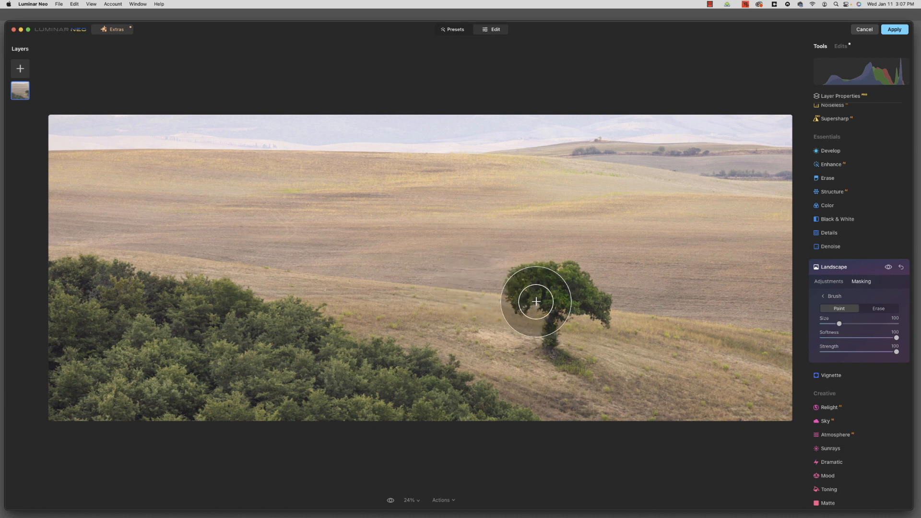
key("bracketleft")
key("bracketleft")
key("bracketleft")
key("bracketleft")
key("bracketleft")
key("bracketleft")
mouse_move(522, 294)
left_mouse_down()
mouse_move(603, 301)
mouse_move(600, 312)
mouse_move(563, 294)
left_mouse_up()
left_click_drag(551, 324, 549, 335)
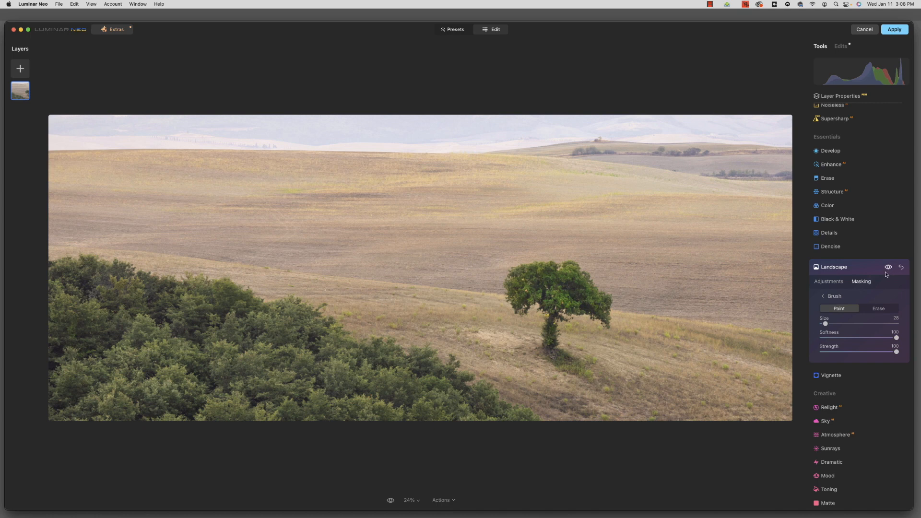
Set the masked tree's Foliage Enhancer to 29.
left_click(829, 281)
left_click_drag(843, 334, 846, 337)
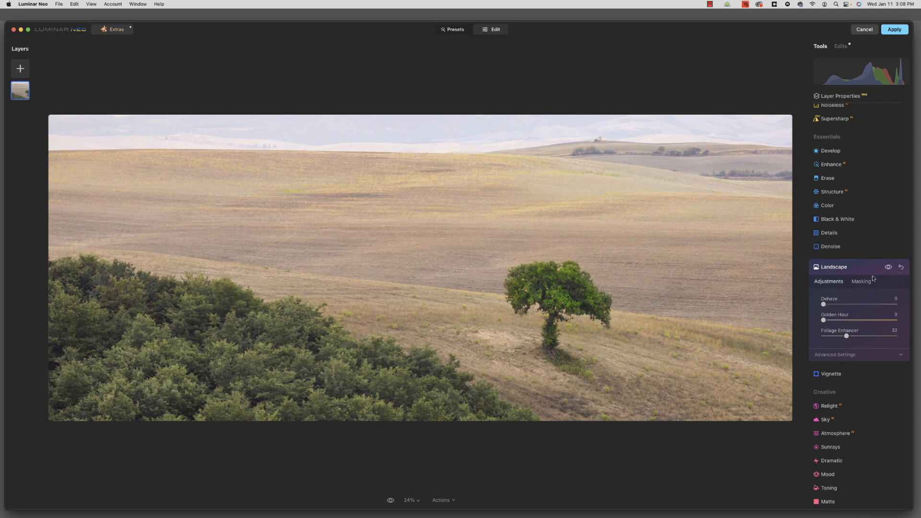
left_click_drag(846, 337, 844, 338)
scroll(863, 336, "down", 5)
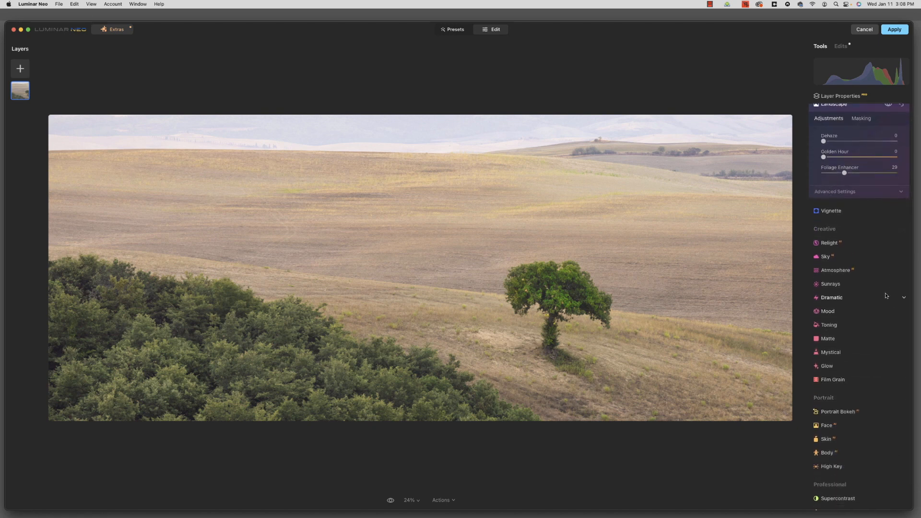
left_click(841, 298)
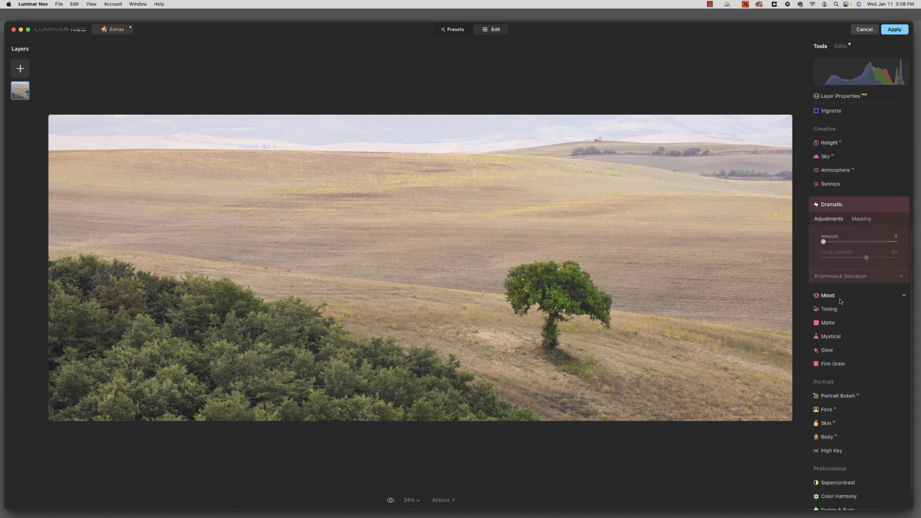
left_click_drag(825, 243, 784, 244)
left_click(829, 206)
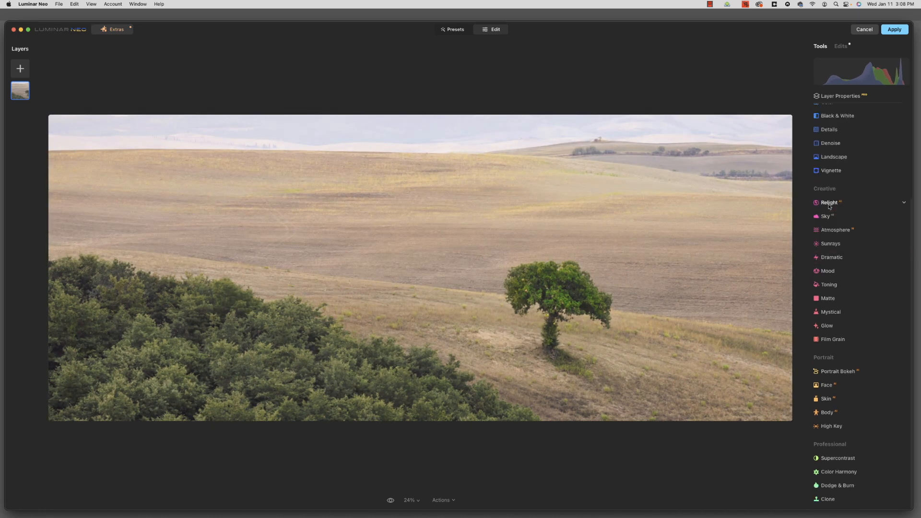
Try the Santa Barbara cinematic toning LUT in Mood and compare the photo with and without it.
left_click(834, 273)
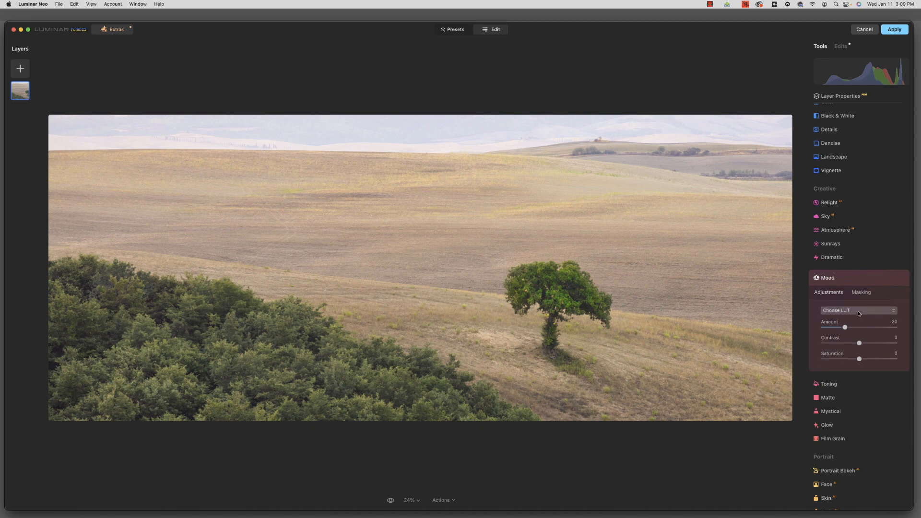
left_click(859, 311)
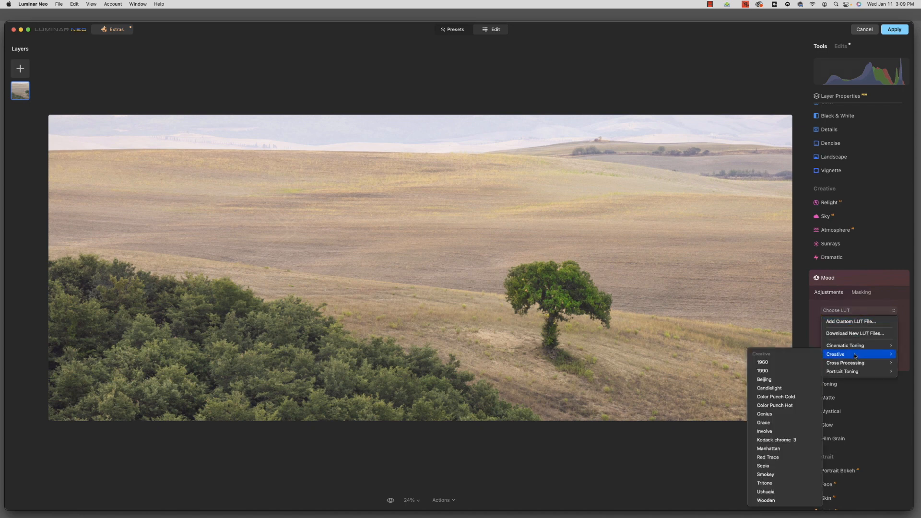
mouse_move(844, 346)
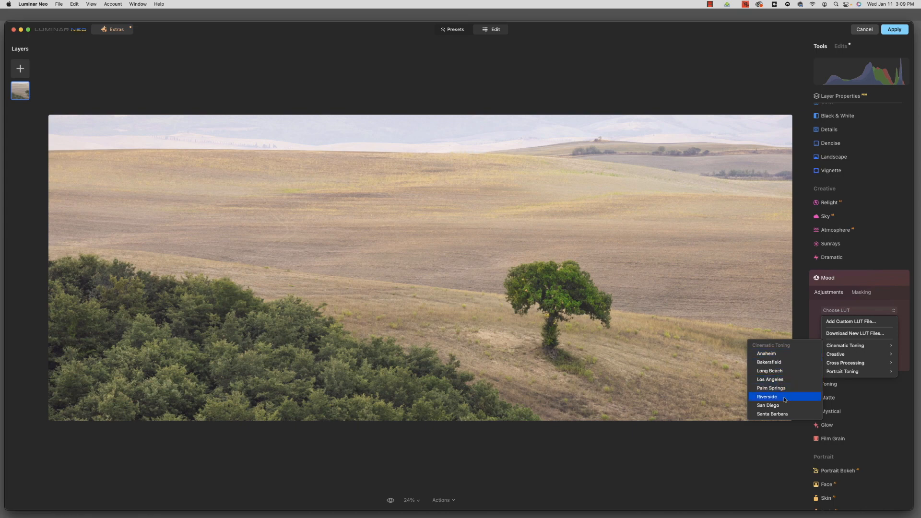
left_click(783, 413)
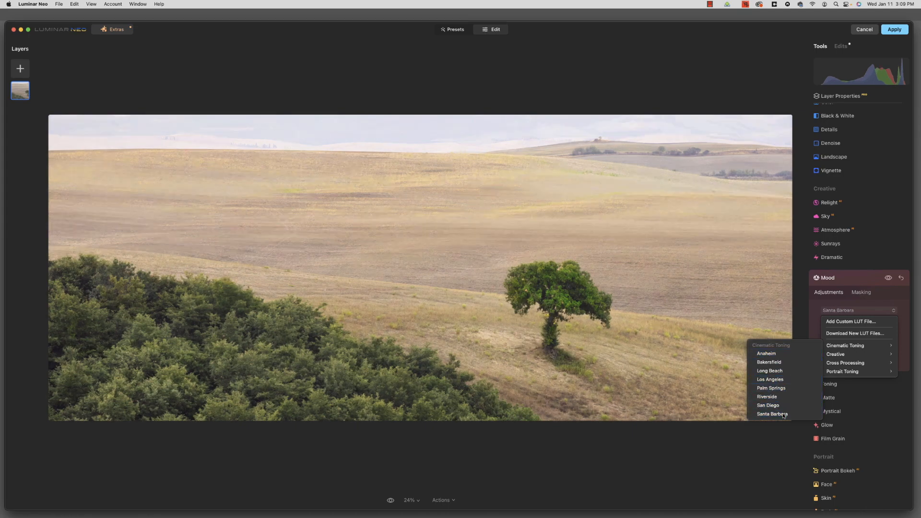
left_click(888, 278)
left_click(888, 278)
left_click(888, 278)
left_click(888, 278)
left_click(889, 277)
left_click(888, 277)
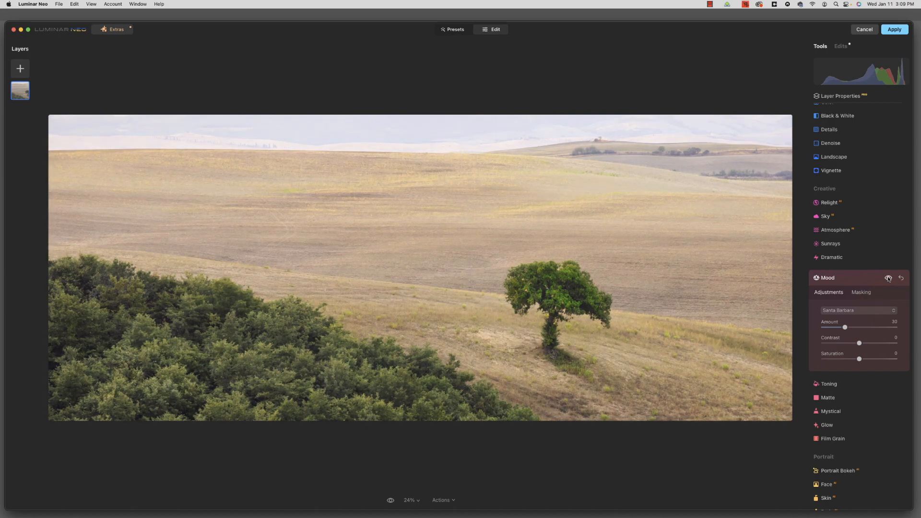
Try the San Diego cinematic toning LUT in Mood.
left_click(859, 311)
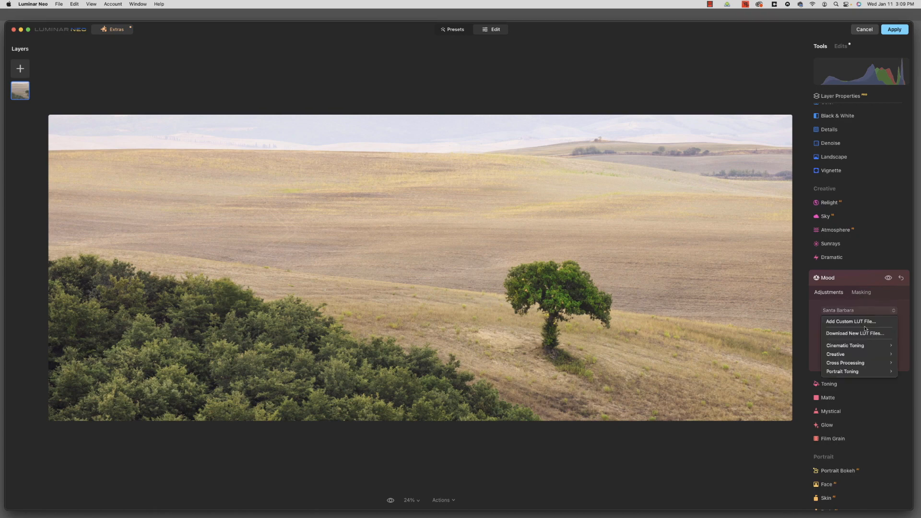
mouse_move(864, 344)
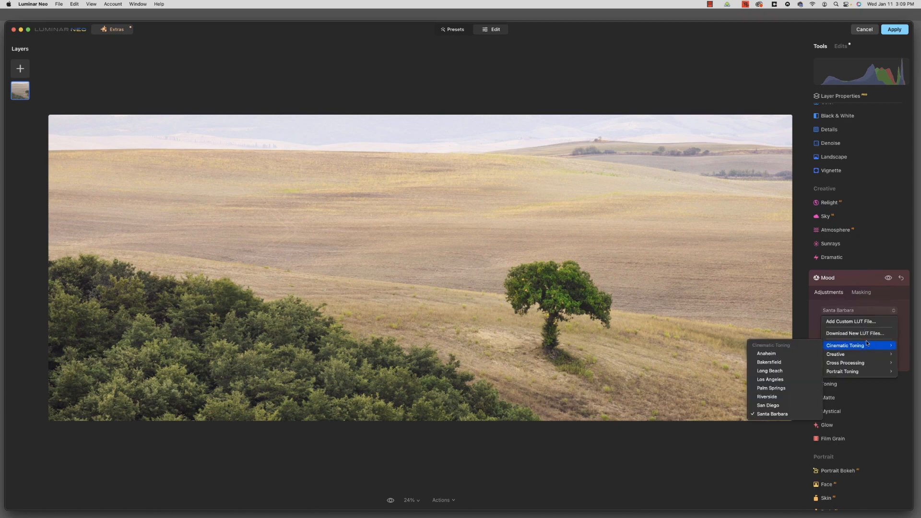
left_click(764, 405)
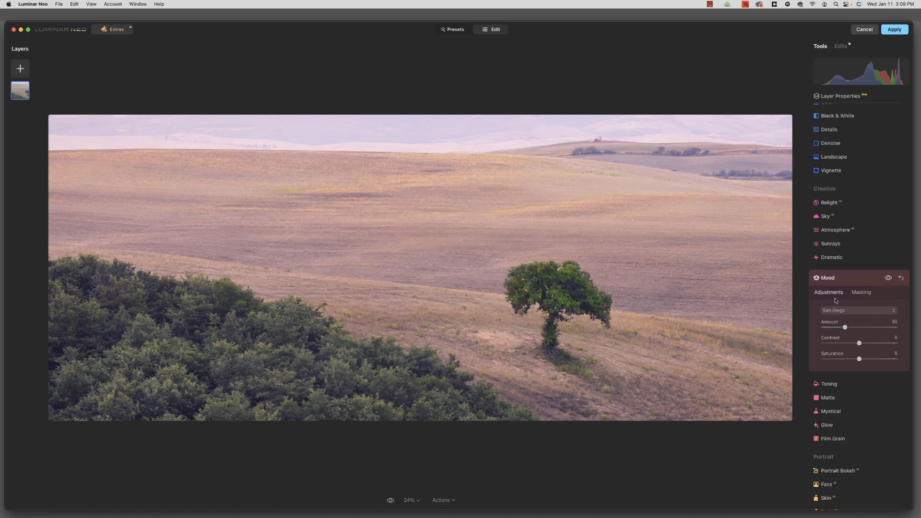
Apply the Riverside cinematic toning LUT in Mood and compare the photo with and without it.
left_click(846, 311)
mouse_move(844, 356)
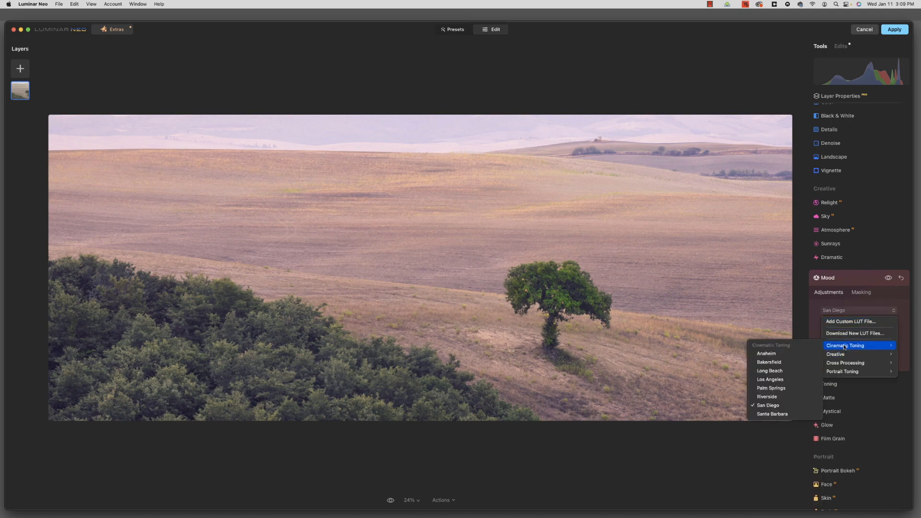
left_click(773, 396)
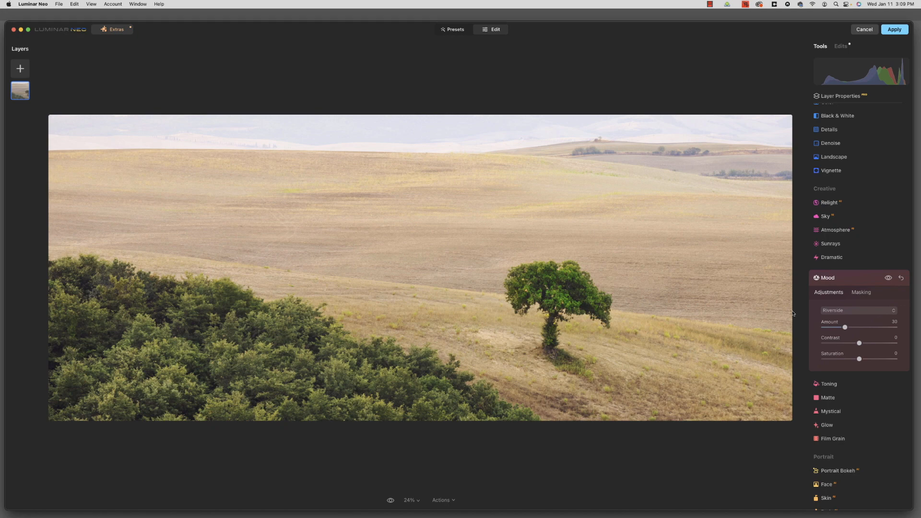
left_click(888, 279)
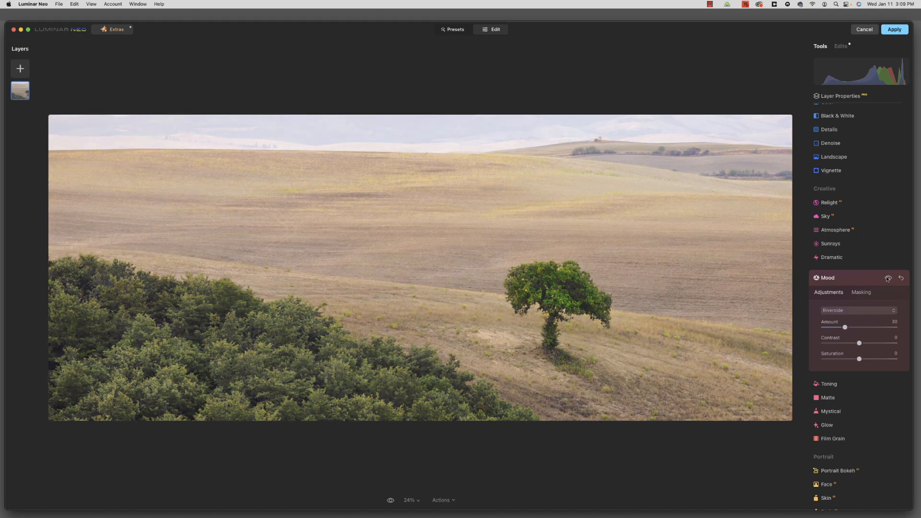
left_click(888, 278)
left_click(888, 278)
left_click(888, 278)
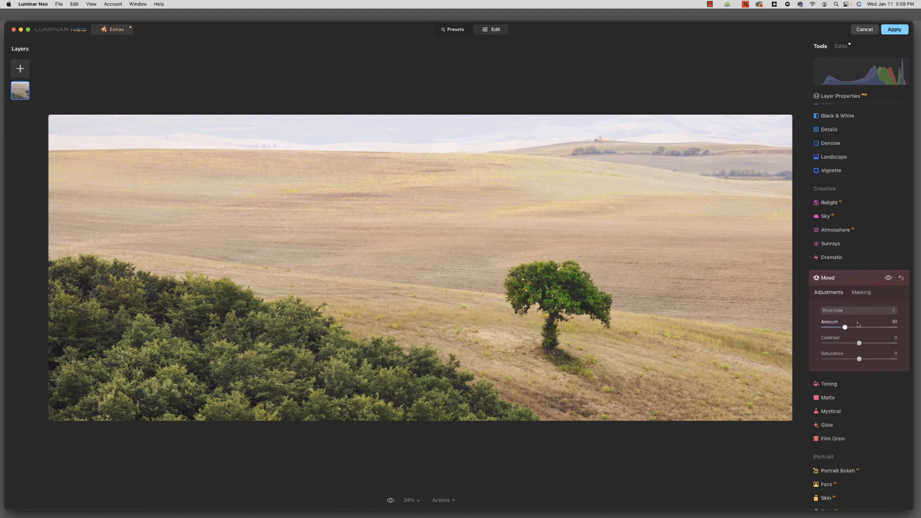
Try the Riverside LUT at amount 18 and saturation -13, and compare the photo with and without it.
left_click_drag(846, 328, 836, 328)
left_click_drag(859, 359, 854, 361)
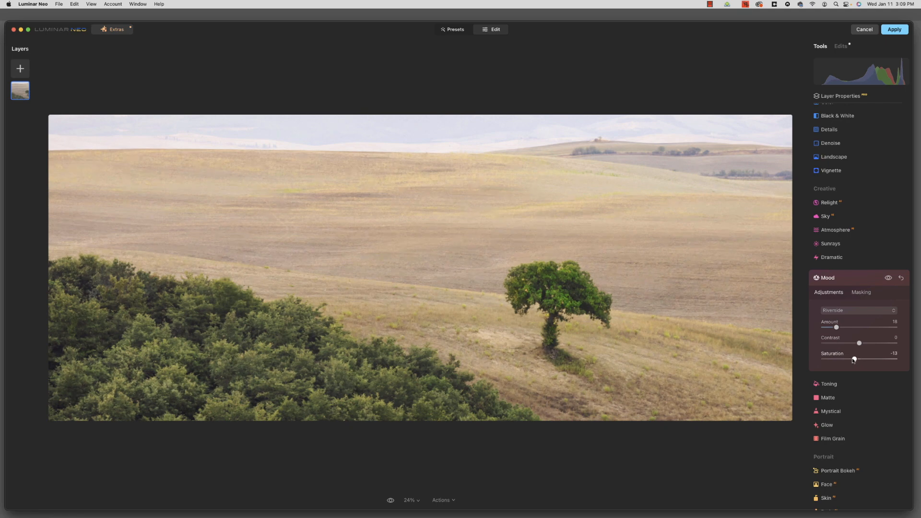
left_click(889, 279)
left_click(889, 278)
left_click(889, 278)
left_click(888, 279)
left_click(889, 278)
left_click(889, 278)
left_click(888, 278)
left_click(888, 278)
Set the Mood saturation to -16 and amount to 10, check the before/after difference, and finish the Mood adjustment.
left_click_drag(856, 360, 854, 361)
left_click_drag(837, 328, 831, 329)
left_click(888, 279)
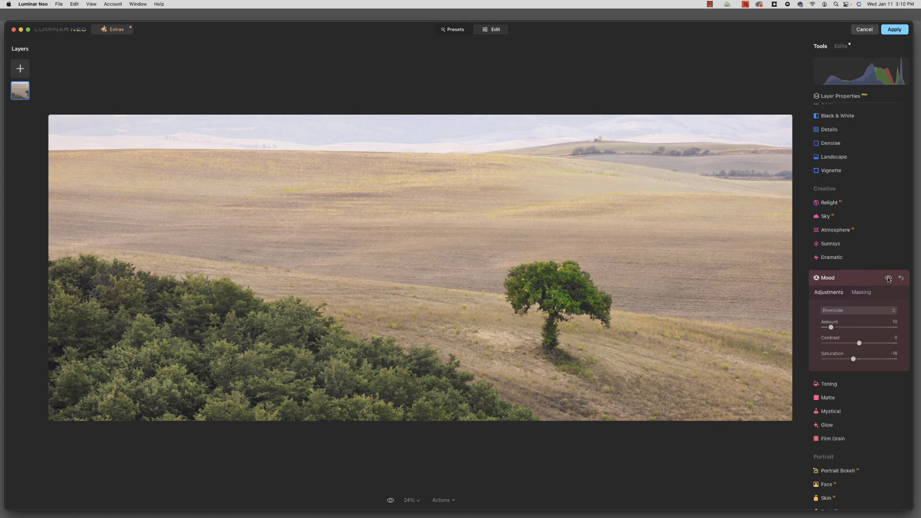
left_click(888, 278)
left_click(821, 282)
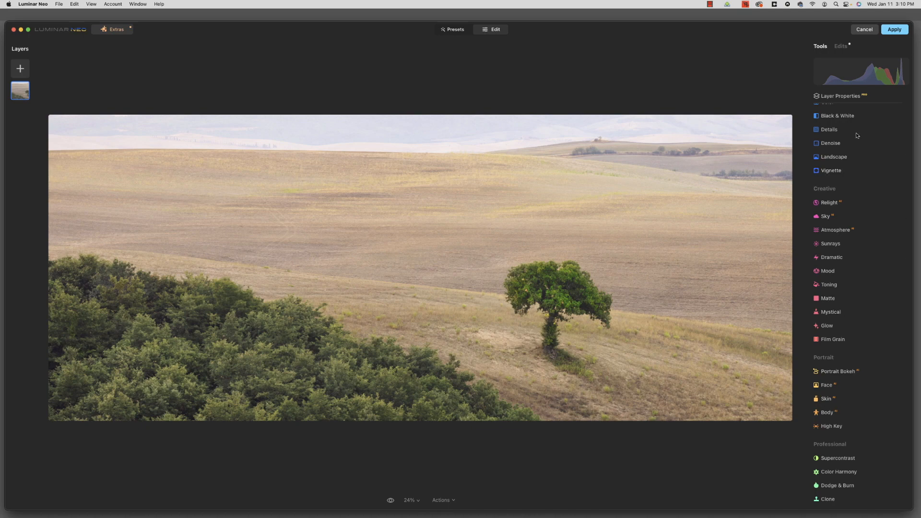
Compare the whole edited photo with its unedited version.
left_click(391, 500)
left_click(392, 501)
left_click(391, 501)
left_click(391, 501)
left_click(391, 501)
left_click(391, 501)
scroll(863, 408, "down", 1)
scroll(863, 379, "up", 1)
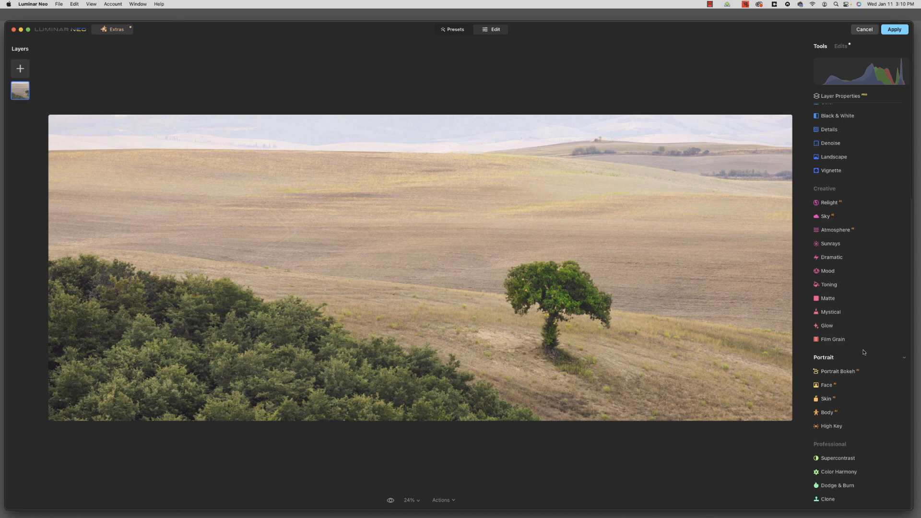
Add the Mystical effect, try a strong amount, settle on 26, and compare the photo with and without it.
left_click(845, 316)
left_click_drag(824, 356, 886, 362)
scroll(887, 362, "up", 1)
scroll(887, 364, "down", 1)
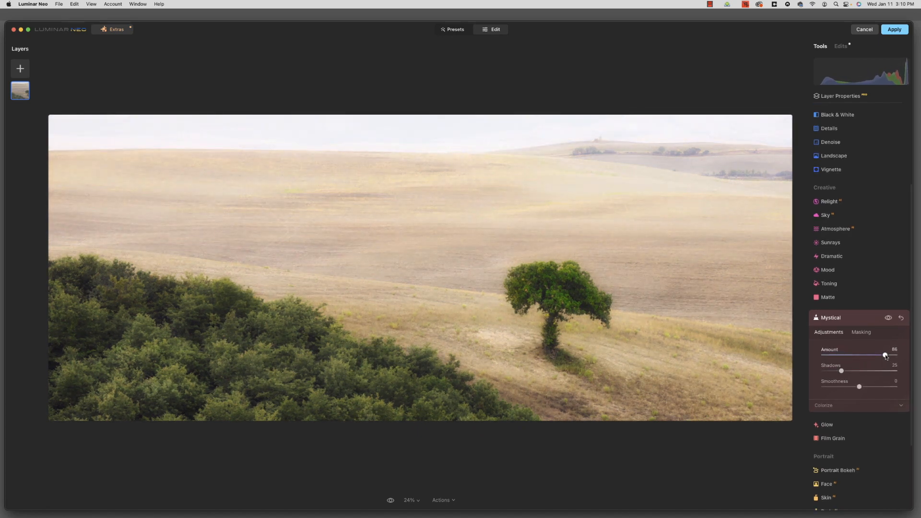
scroll(887, 357, "down", 1)
left_click_drag(887, 356, 841, 355)
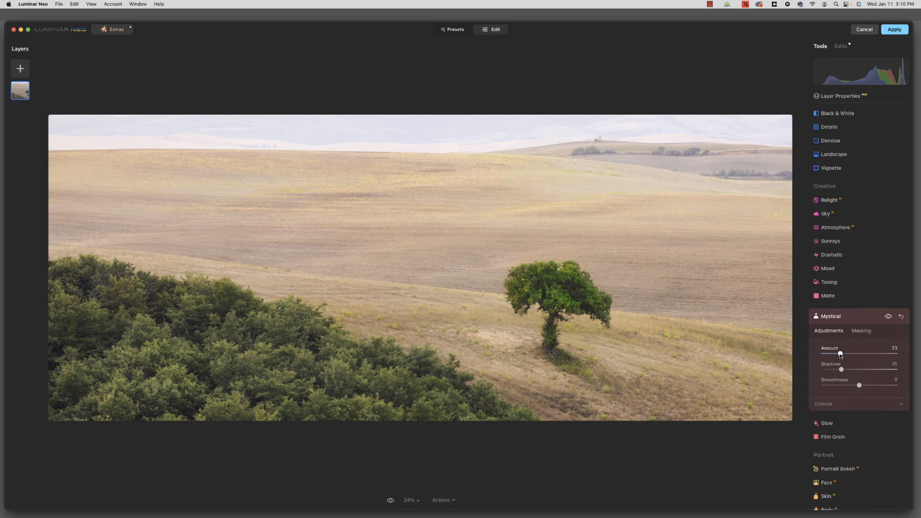
left_click_drag(840, 355, 843, 356)
left_click(889, 317)
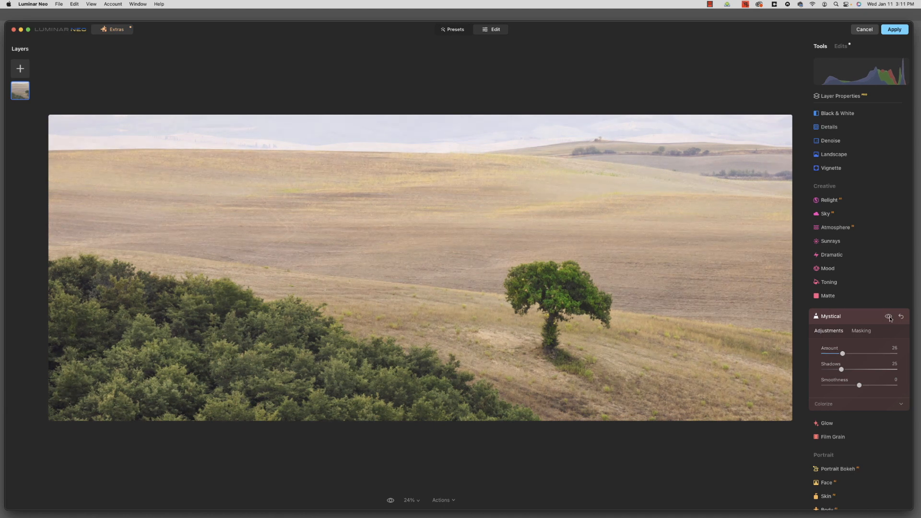
left_click(888, 317)
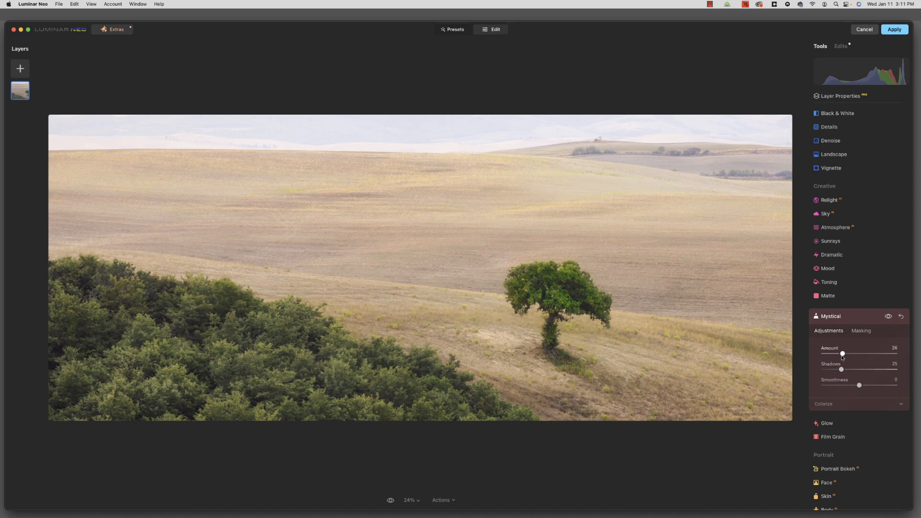
Set the Mystical amount to 24, compare the photo with and without the effect, and finish the Mystical adjustment.
left_click_drag(842, 354, 841, 355)
left_click(888, 317)
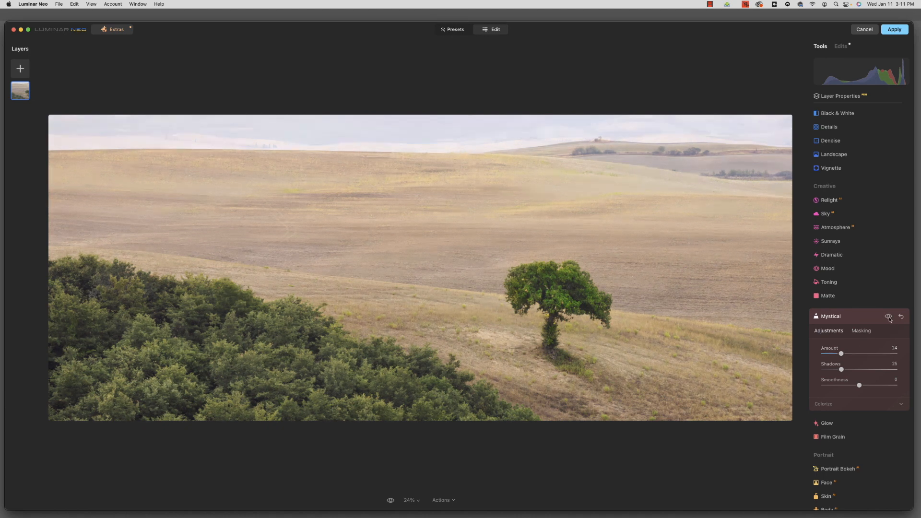
left_click(889, 316)
left_click(889, 317)
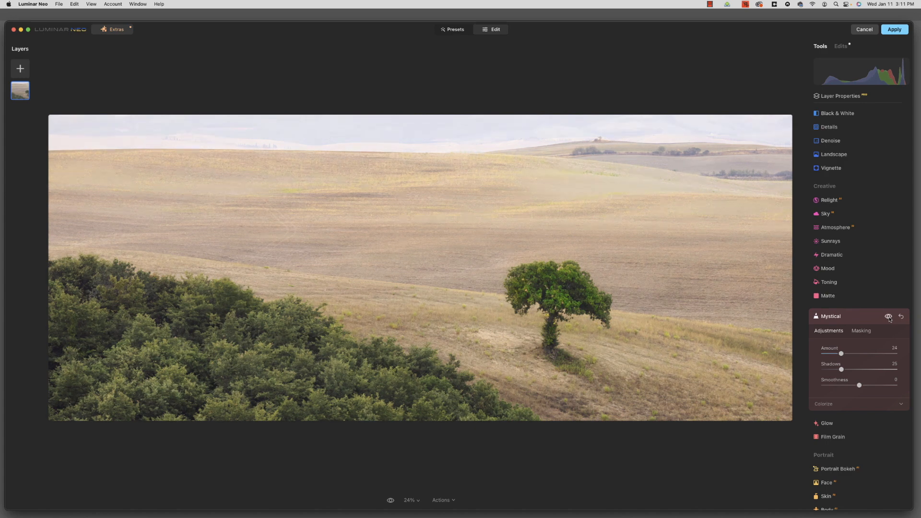
left_click(889, 317)
left_click(889, 316)
left_click(888, 317)
left_click(889, 317)
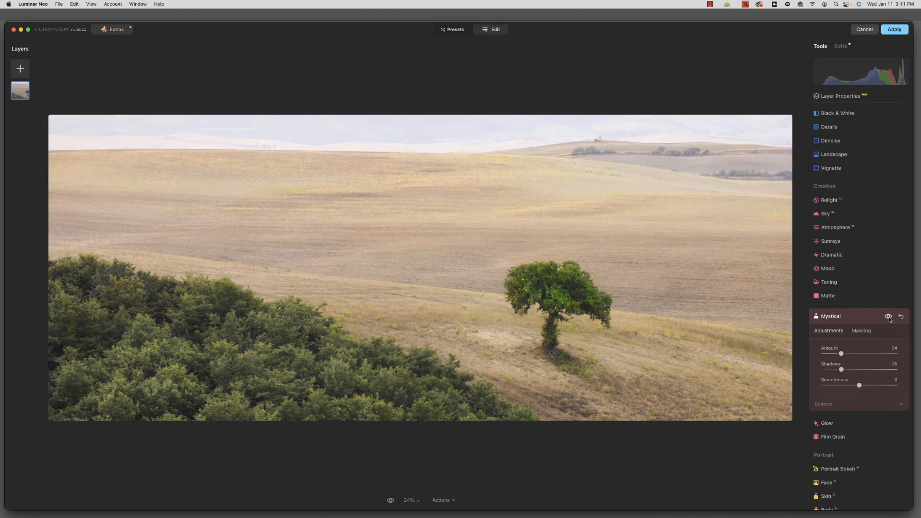
left_click(854, 318)
Erase a brushed area in the open field above the bushes with the Erase tool at size 20.
scroll(851, 367, "up", 2)
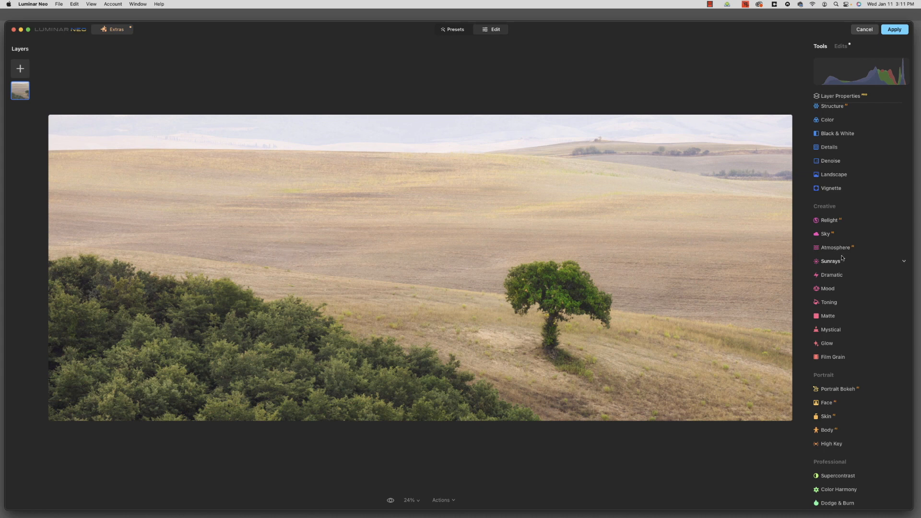
scroll(853, 321, "up", 3)
scroll(853, 321, "up", 2)
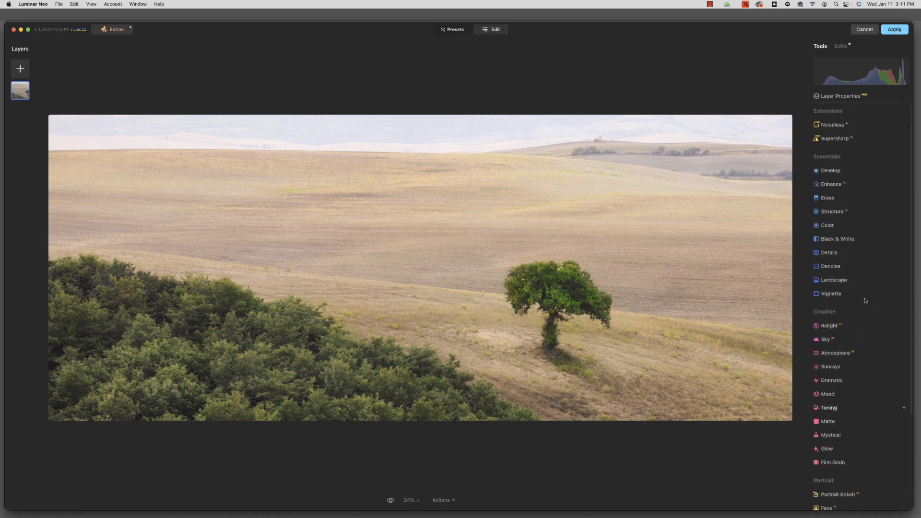
left_click(832, 201)
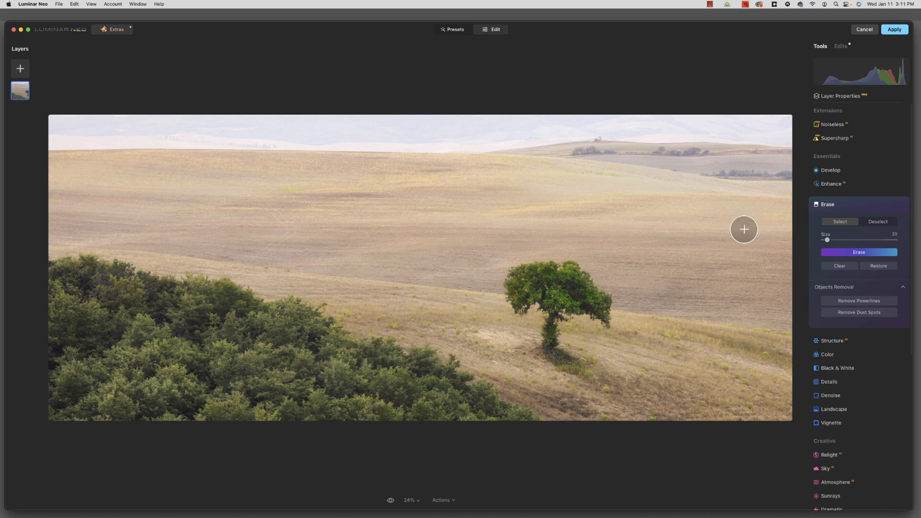
left_click(842, 253)
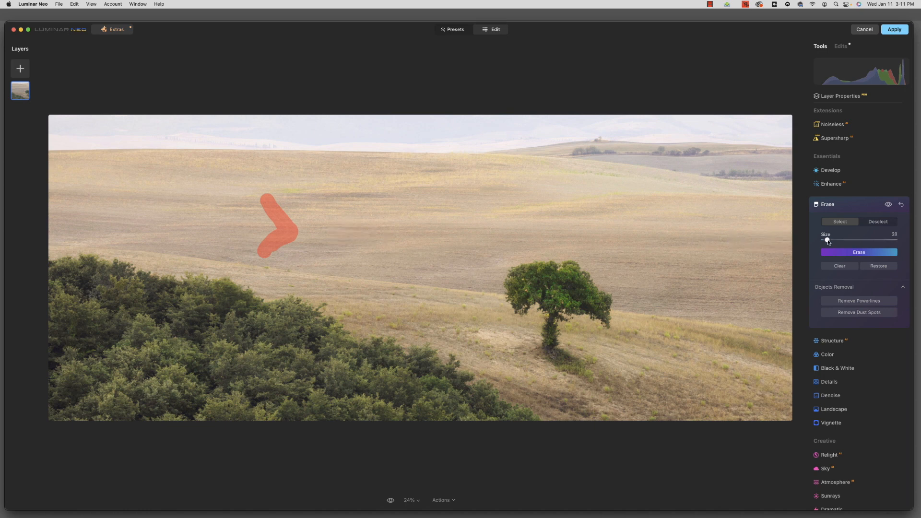
left_click(858, 253)
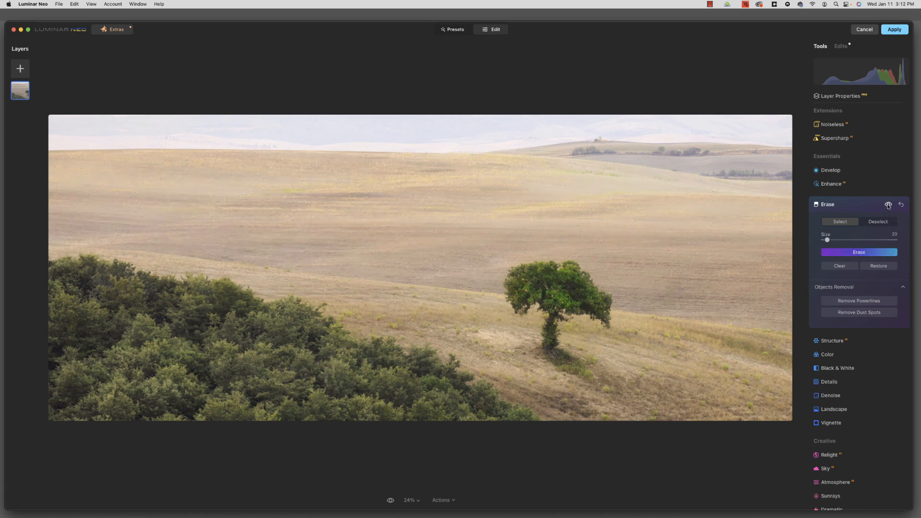
Check the erased field area before and after, close the Erase tool, and compare the whole edited photo with its unedited version.
left_click(888, 205)
left_click(889, 206)
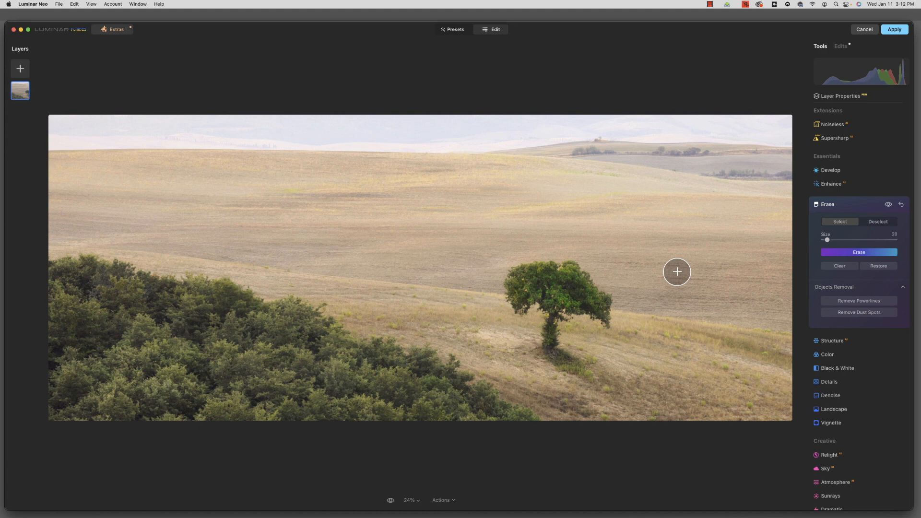
left_click(829, 206)
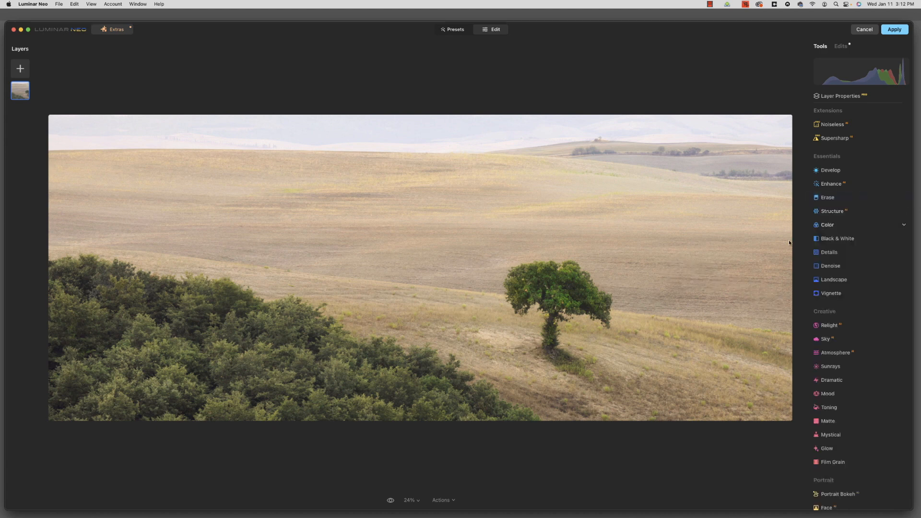
left_click(391, 501)
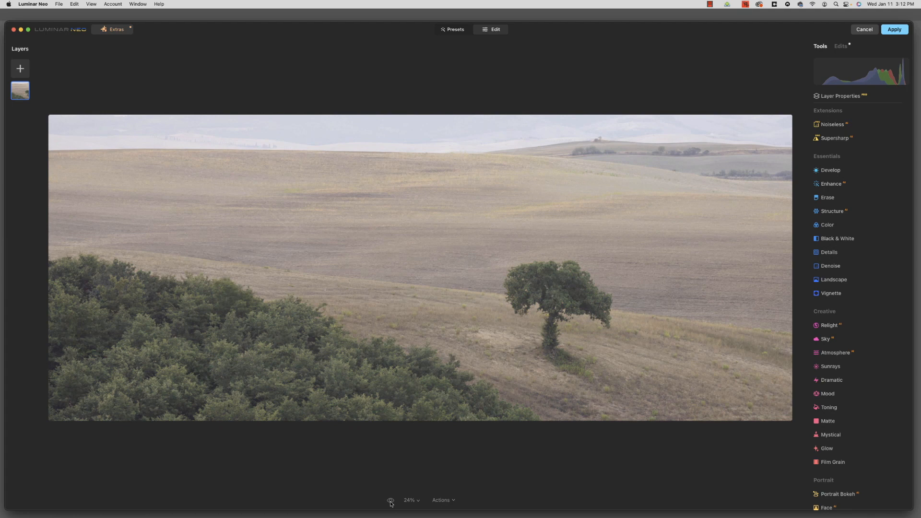
left_click(391, 501)
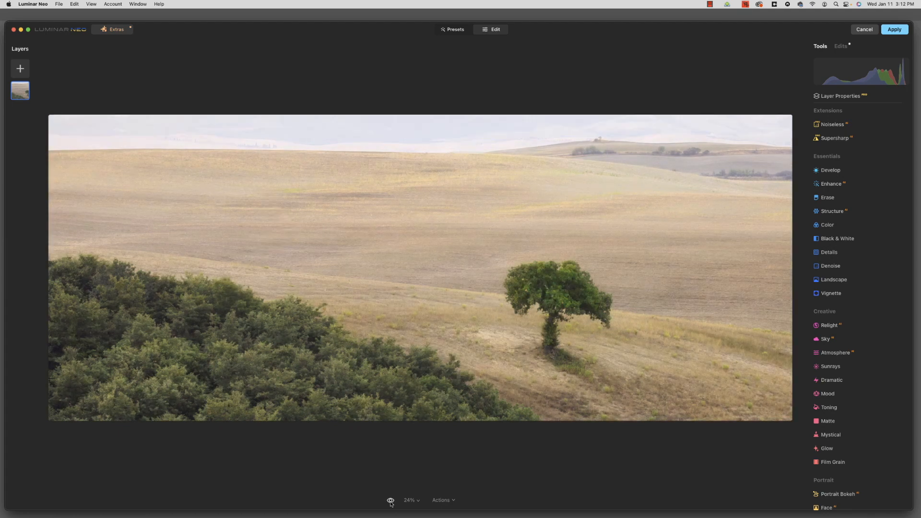
In Supercontrast, set the highlights contrast to 11, midtones contrast to 11 and shadows contrast to 10.
scroll(862, 472, "down", 5)
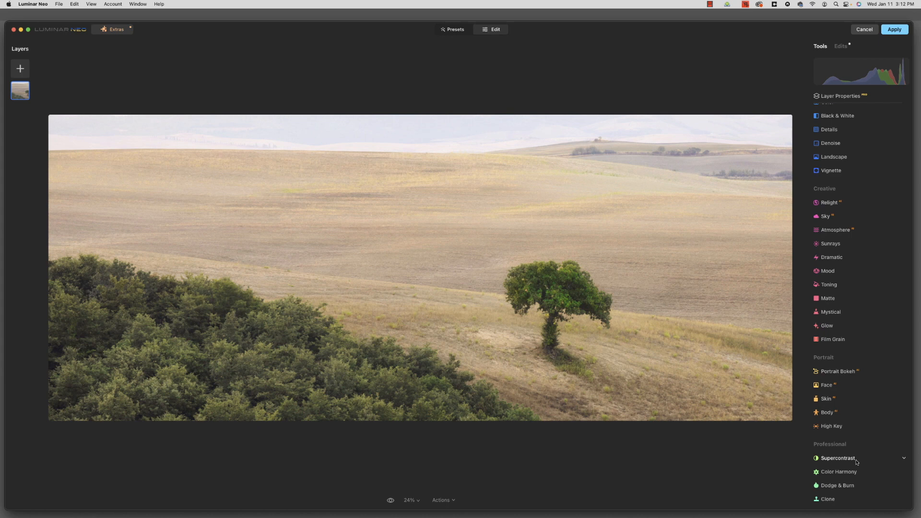
left_click(856, 460)
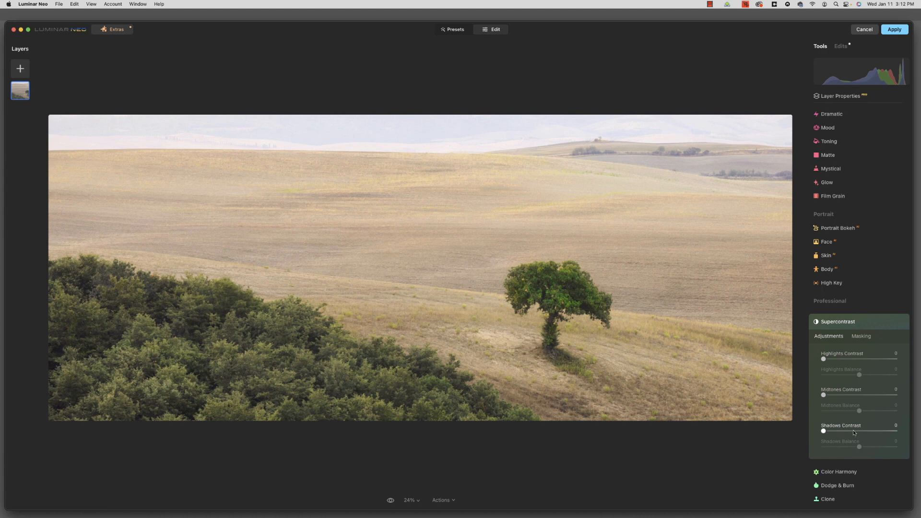
left_click_drag(824, 361, 832, 362)
left_click_drag(823, 395, 832, 395)
left_click_drag(824, 431, 833, 432)
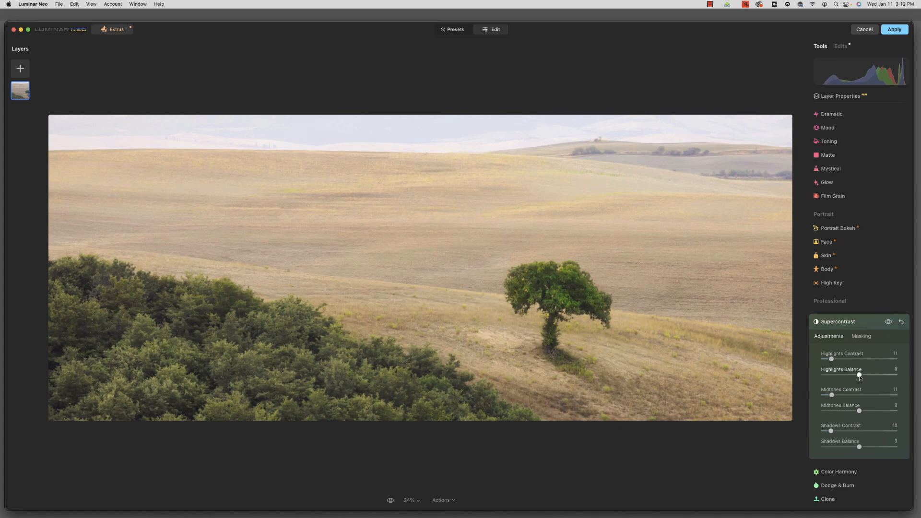
Set the Supercontrast highlights balance to 10 and midtones balance to -43, raise the shadows balance, and compare before and after.
mouse_move(860, 377)
left_mouse_down()
mouse_move(836, 376)
mouse_move(902, 378)
mouse_move(864, 378)
left_mouse_up()
left_click_drag(859, 411, 888, 414)
left_click_drag(891, 412, 844, 414)
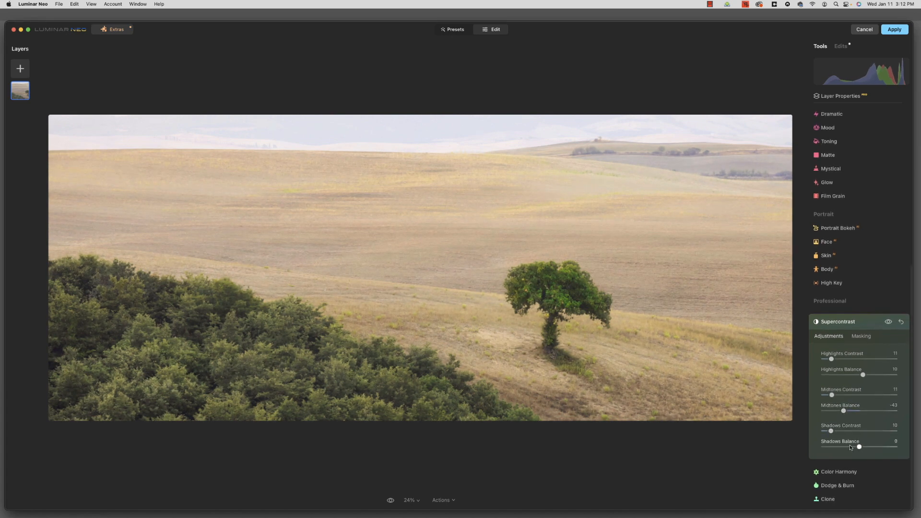
mouse_move(859, 447)
left_mouse_down()
mouse_move(830, 447)
mouse_move(896, 449)
mouse_move(855, 449)
mouse_move(885, 448)
mouse_move(868, 450)
left_mouse_up()
left_click(888, 323)
left_click(892, 324)
scroll(855, 389, "down", 1)
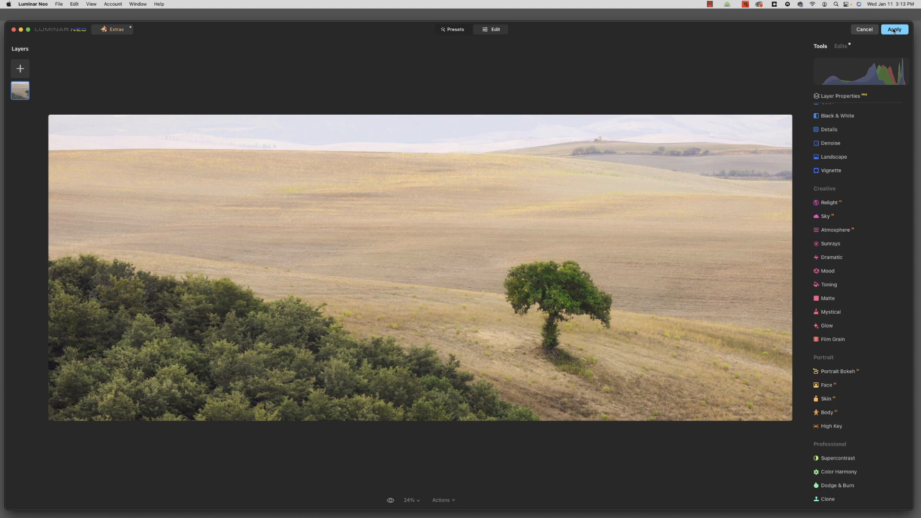
Save the adjustments as a preset named Lonely Tree and apply the edit to return to Photoshop.
left_click(442, 500)
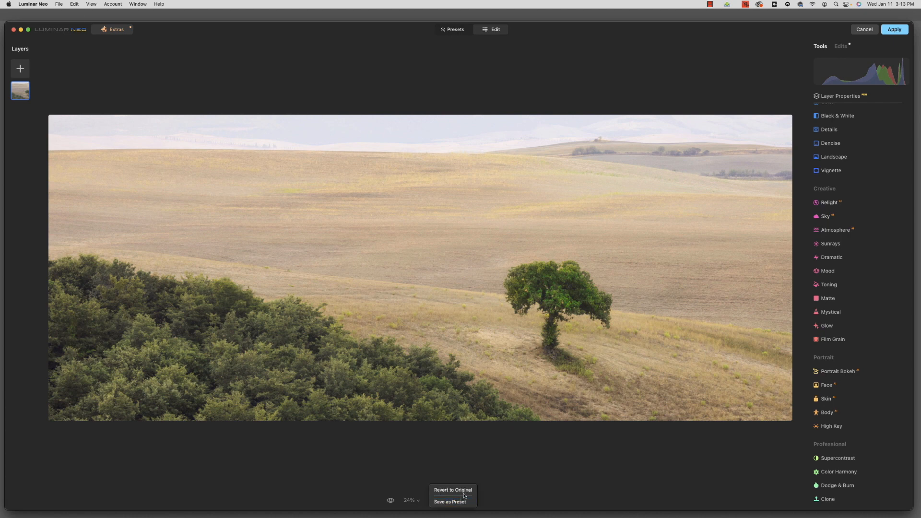
left_click(462, 504)
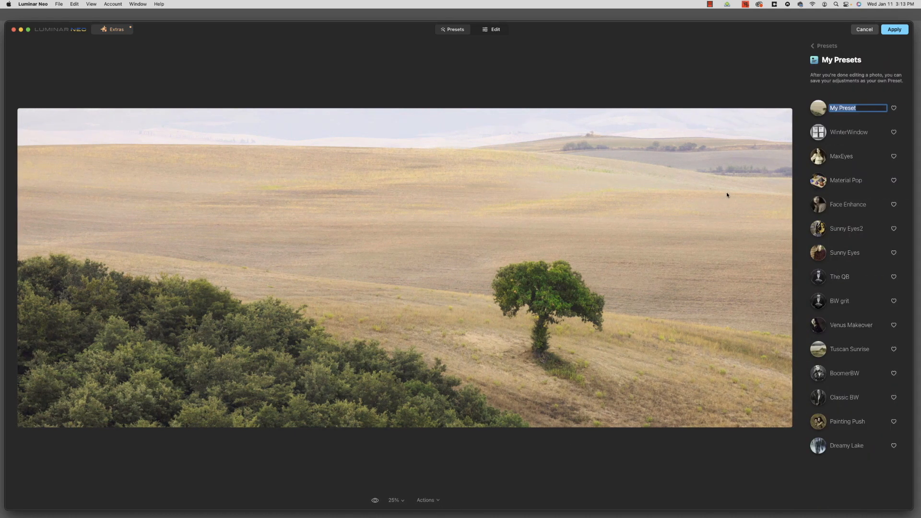
type("Lonely Tree")
key("Return")
left_click(893, 30)
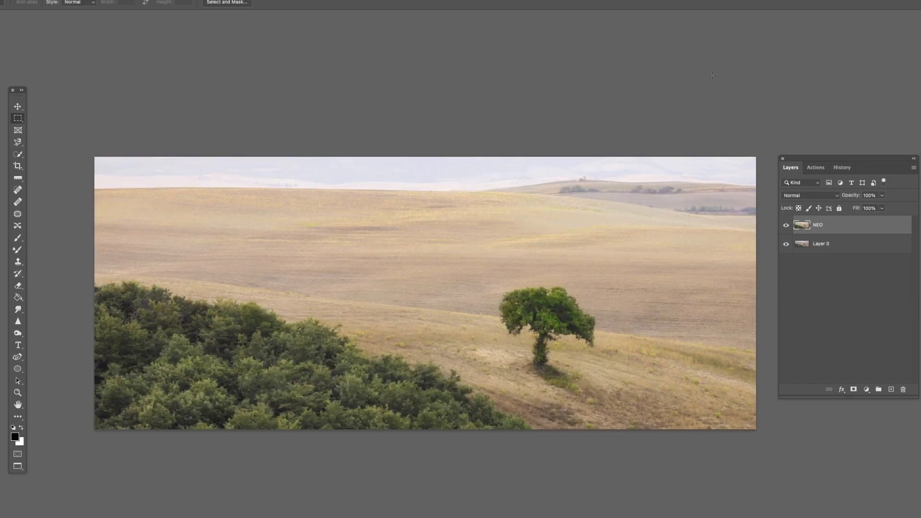
Rename the NEO layer as NEO-lonelytree and compare the image with and without it.
double_click(820, 229)
type("NEO-lonelytree")
key("Return")
left_click(787, 229)
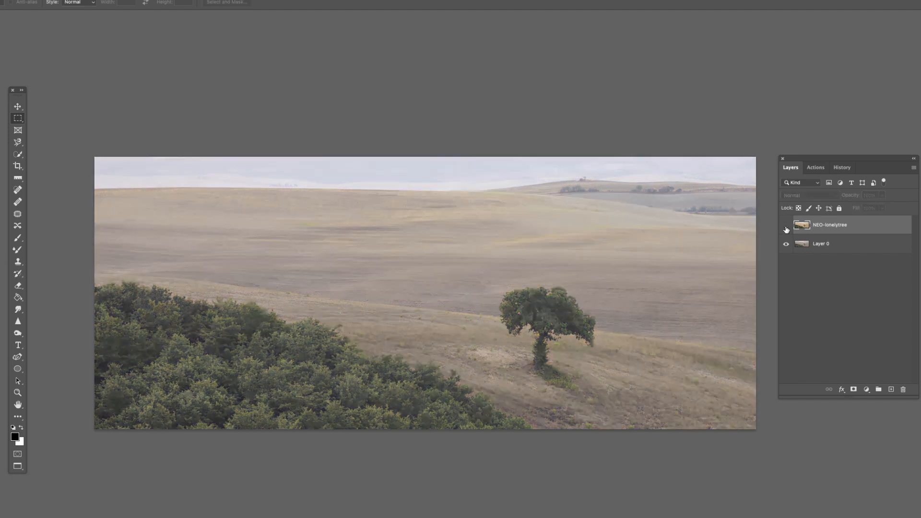
left_click(786, 230)
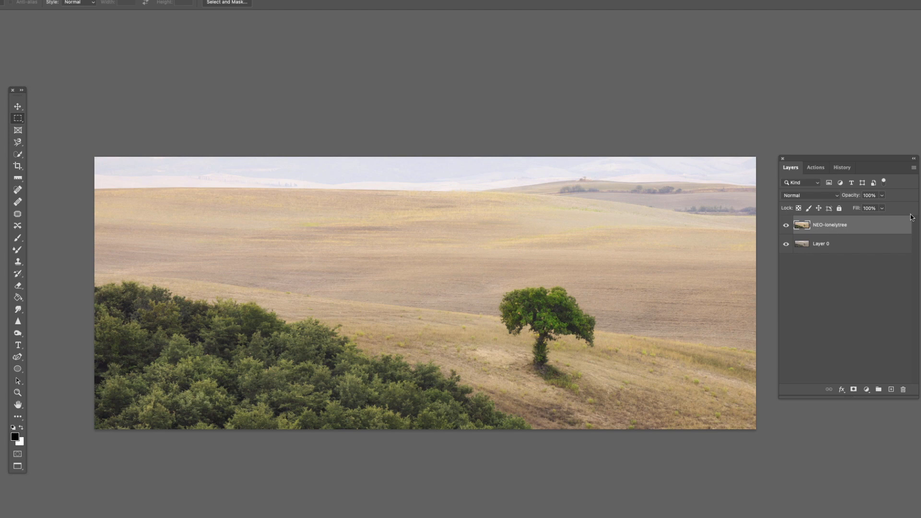
Try the Soft Light blend mode on the NEO-lonelytree layer, compare with the layer hidden, and restore Normal blending.
left_click_drag(593, 244, 593, 220)
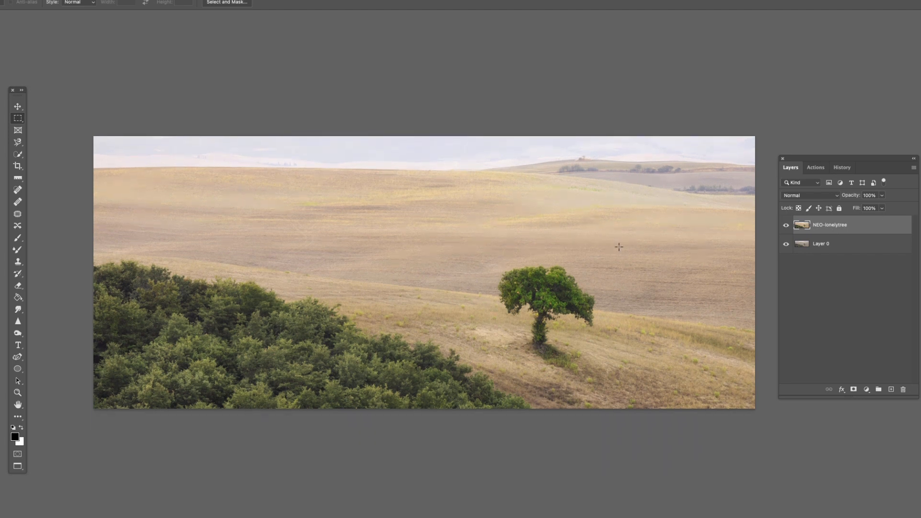
left_click_drag(804, 168, 808, 164)
scroll(646, 187, "down", 2)
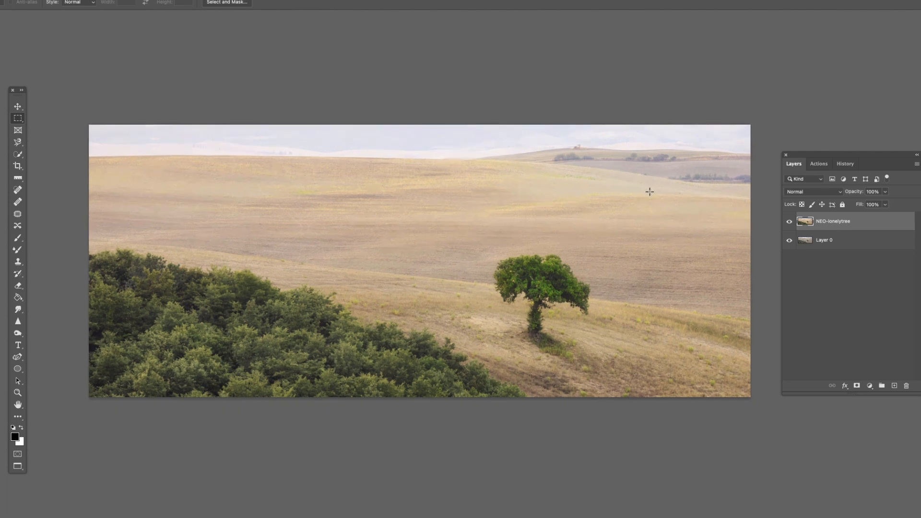
scroll(707, 226, "up", 3)
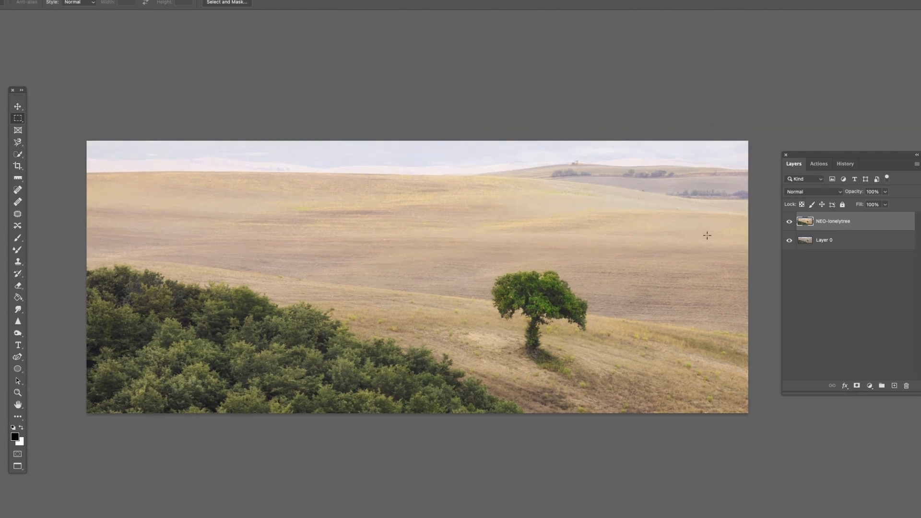
left_click(830, 192)
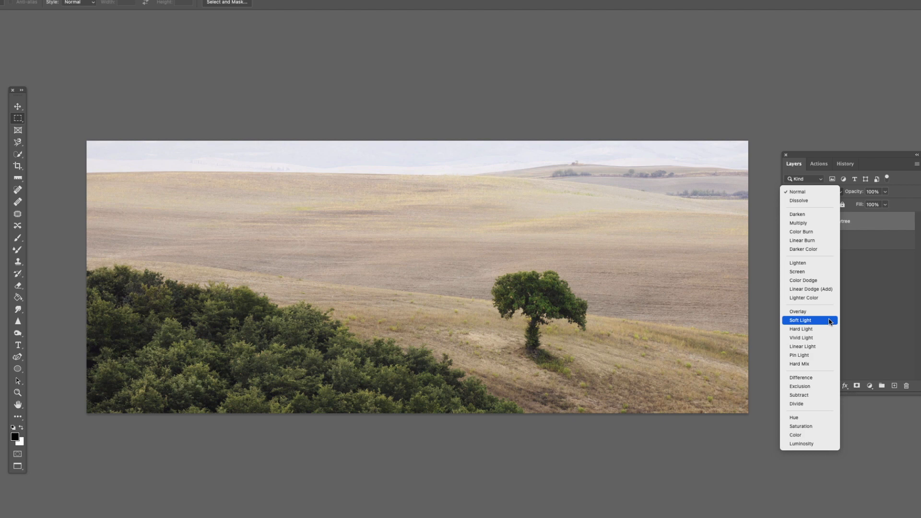
left_click(830, 321)
left_click(790, 222)
left_click(789, 222)
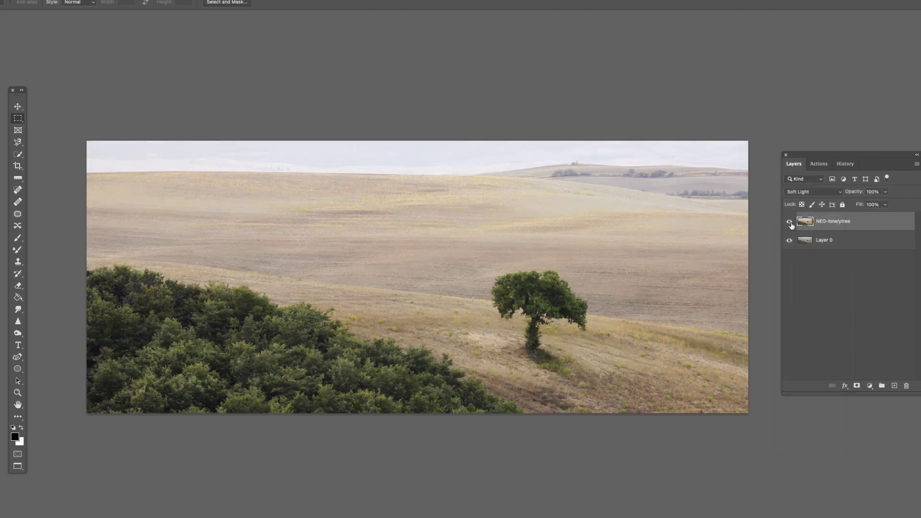
left_click(790, 222)
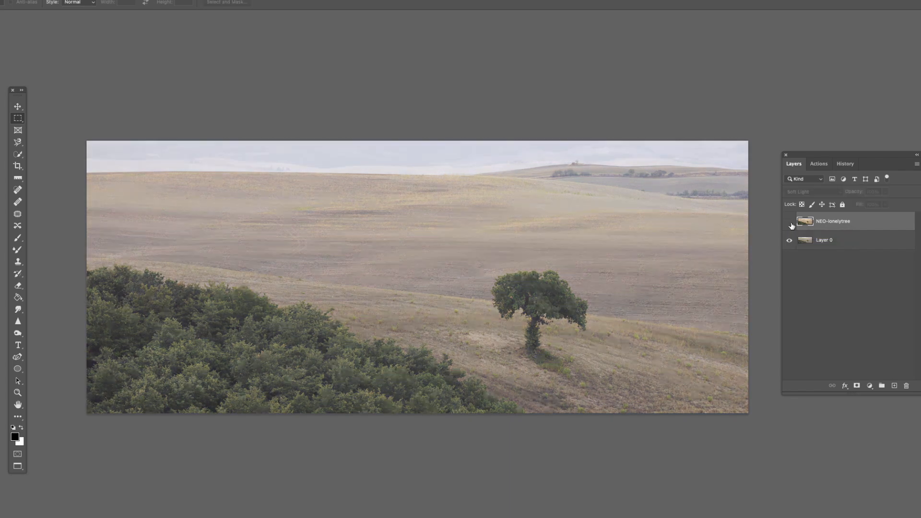
left_click(790, 222)
left_click(805, 192)
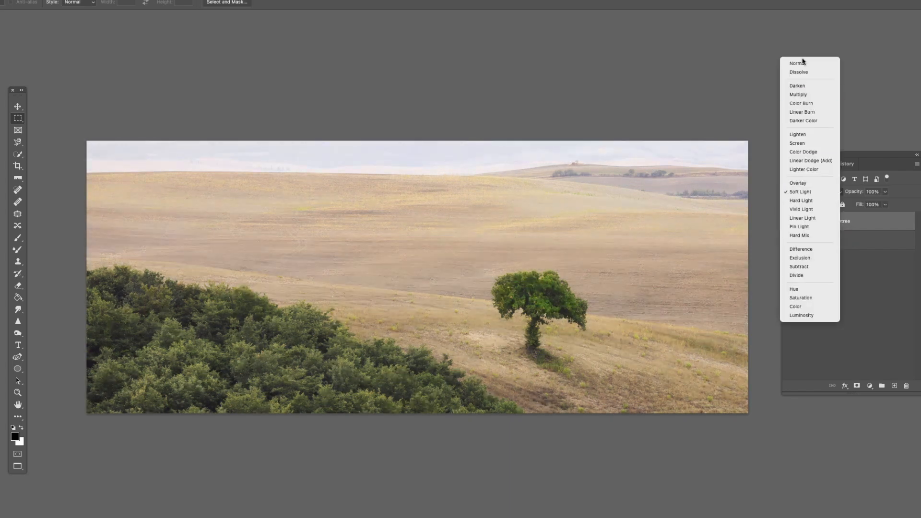
left_click(800, 64)
Lower the opacity of the NEO-lonelytree layer slightly.
left_click(886, 191)
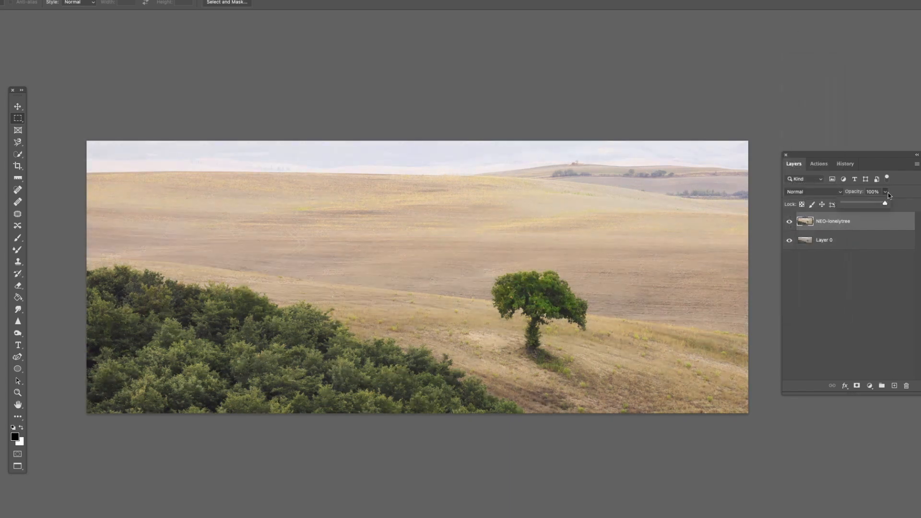
left_click_drag(887, 204, 879, 206)
left_click_drag(879, 207, 879, 207)
Arrange the original ITL_0117tree.psd window above the ITL_0117tree copy.psd panorama at 16.7% zoom to compare both images.
scroll(638, 294, "up", 2)
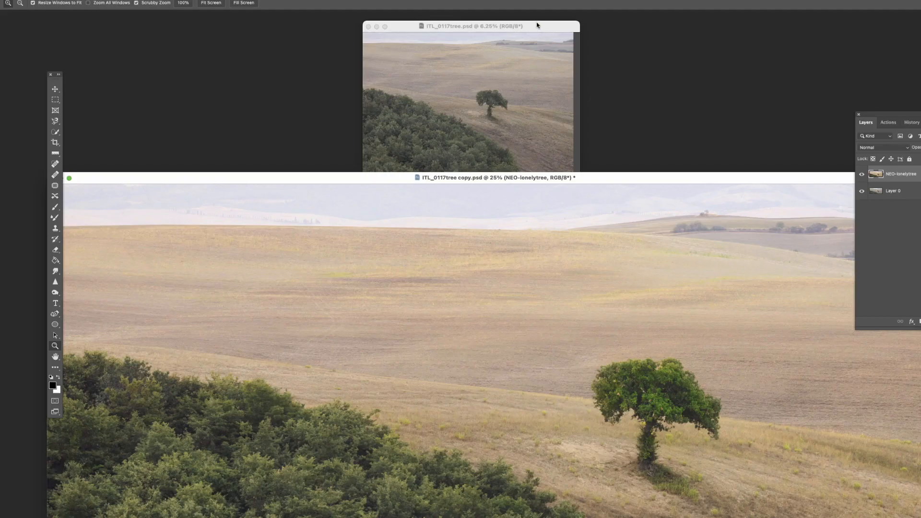
left_click_drag(471, 25, 509, 23)
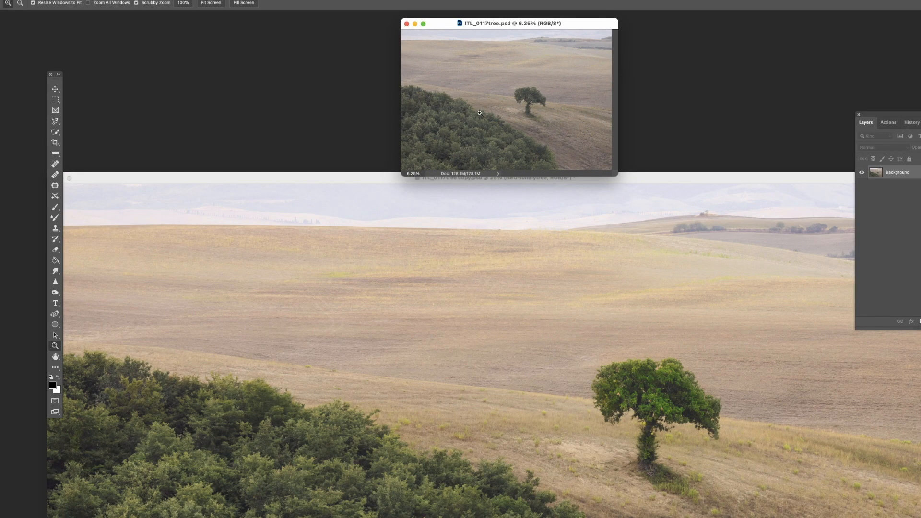
left_click(472, 258)
left_click(469, 238, "alt")
left_click_drag(458, 177, 588, 211)
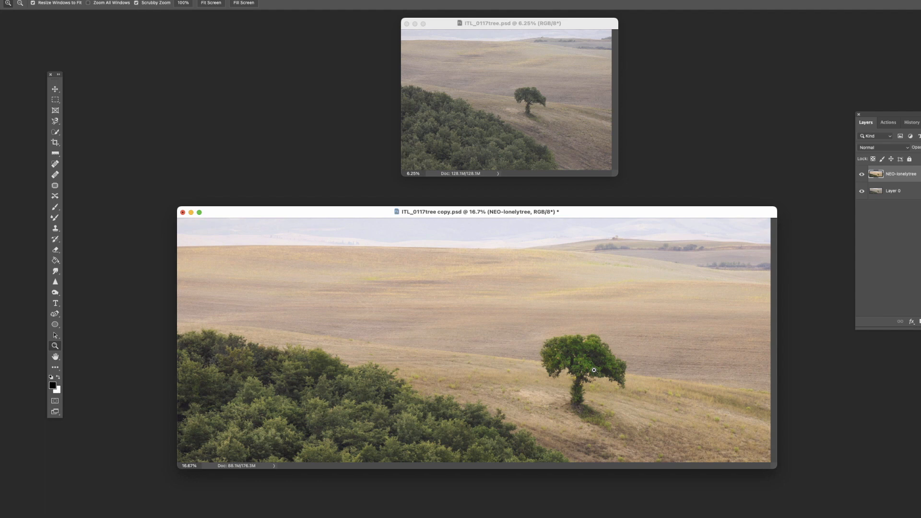
left_click_drag(562, 23, 538, 44)
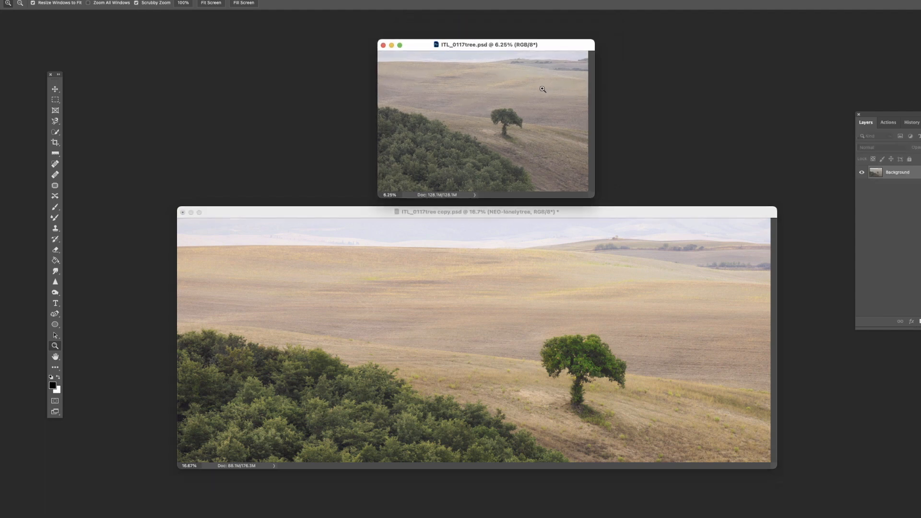